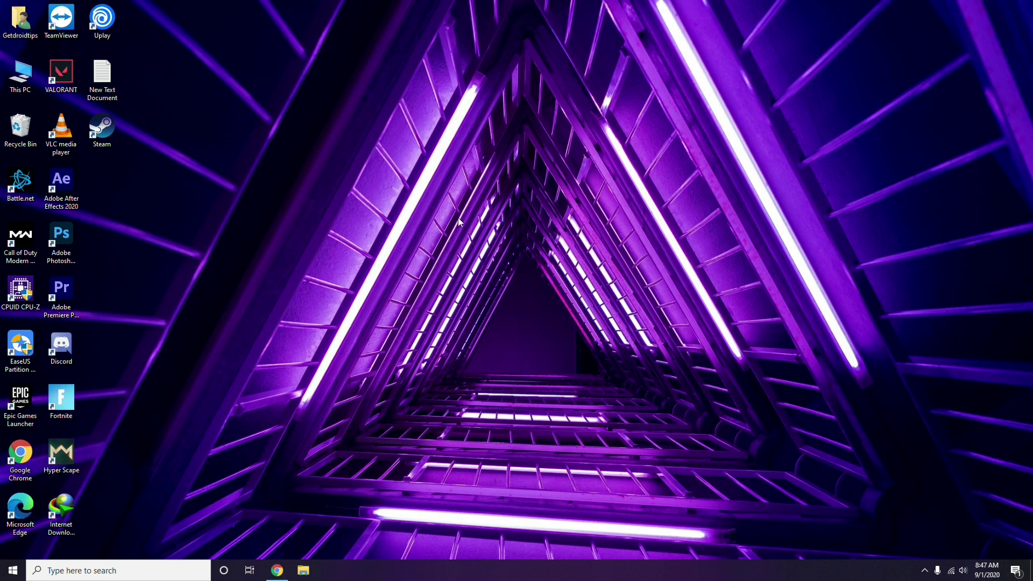
pyautogui.rightClick(451, 192)
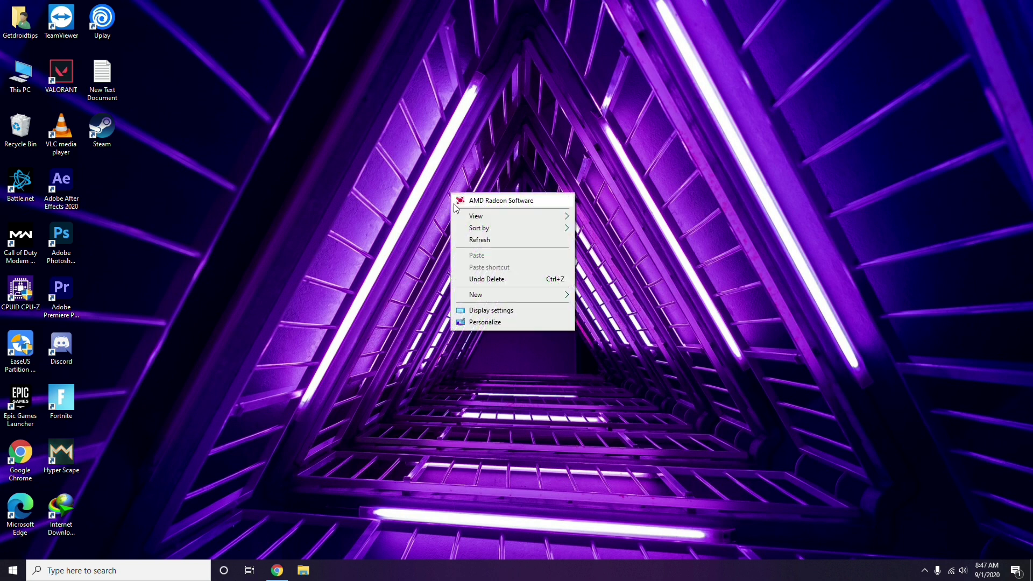
pyautogui.click(490, 241)
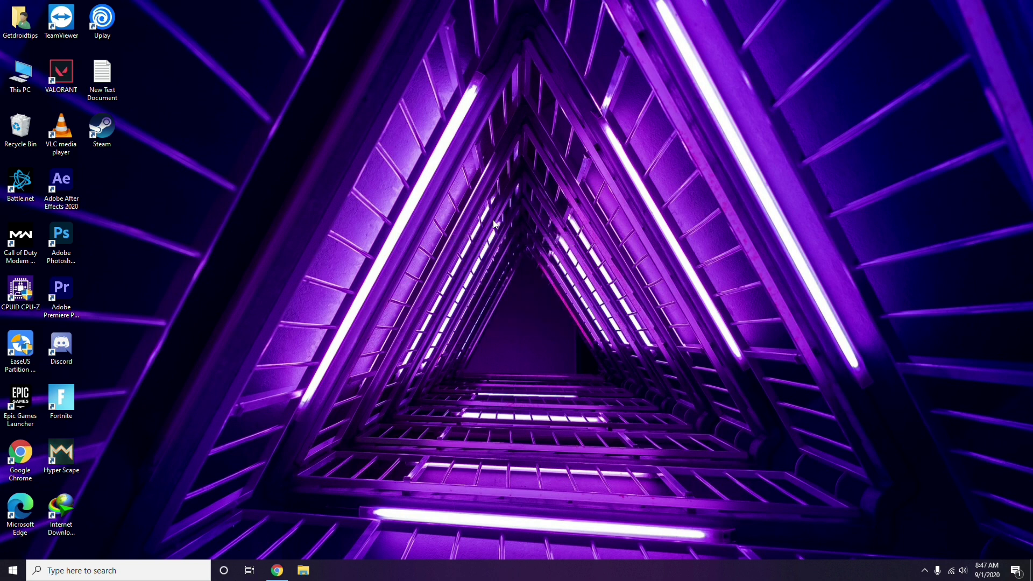
pyautogui.rightClick(392, 150)
pyautogui.click(409, 198)
# - Open Computer Management for This PC, view the device list in Device Manager, and close the window
pyautogui.rightClick(23, 90)
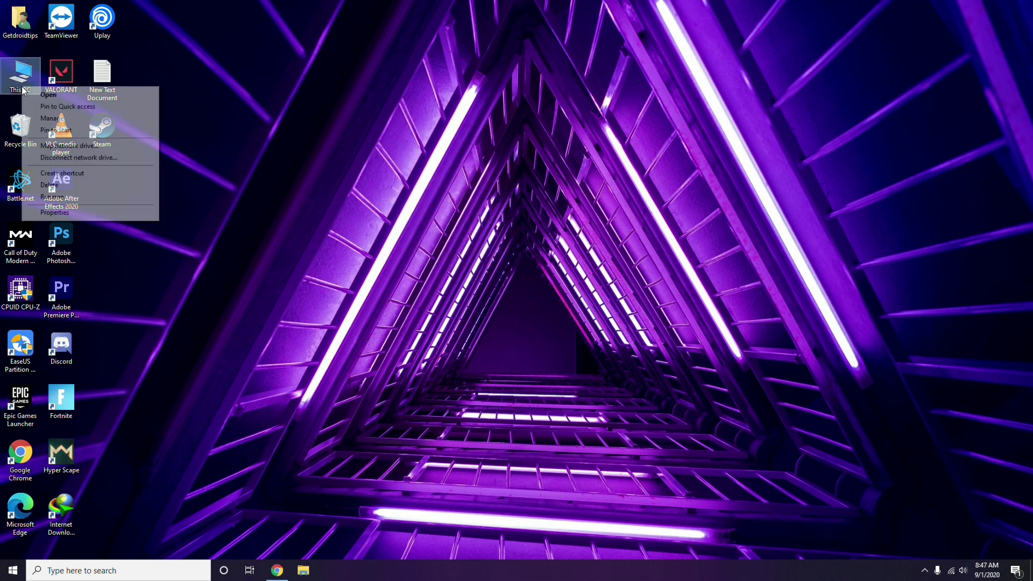
pyautogui.click(56, 122)
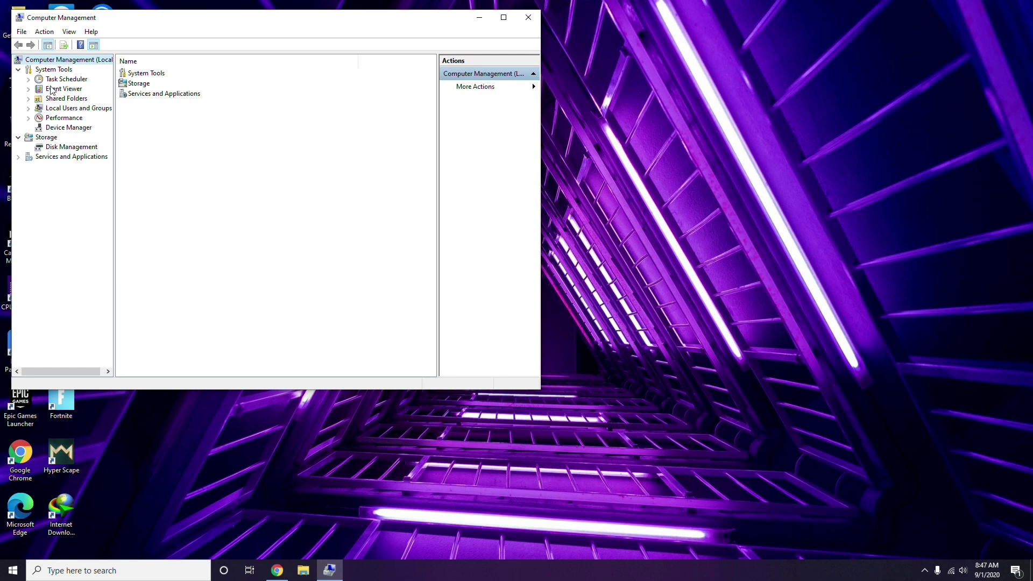
pyautogui.click(63, 127)
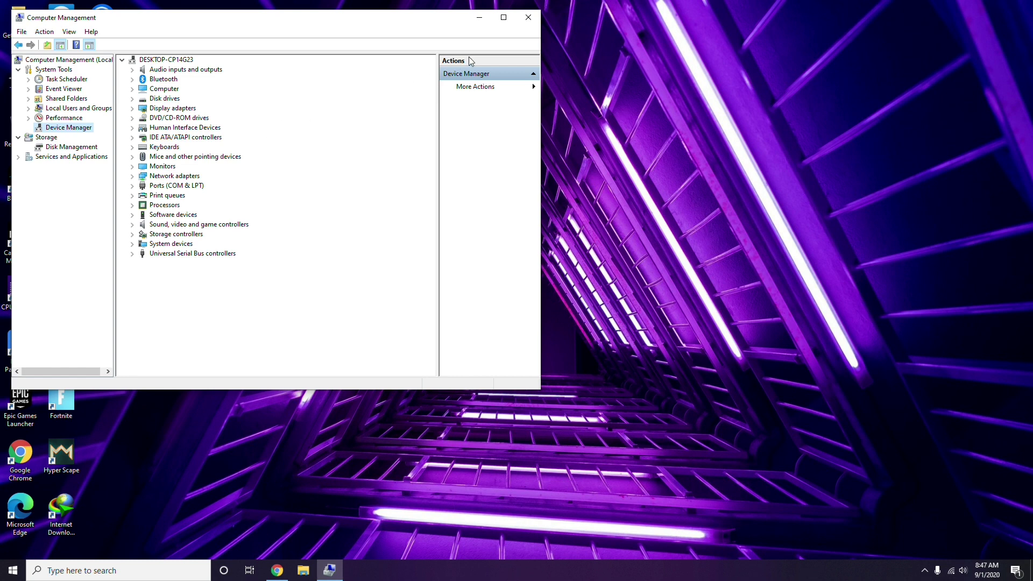
pyautogui.click(528, 19)
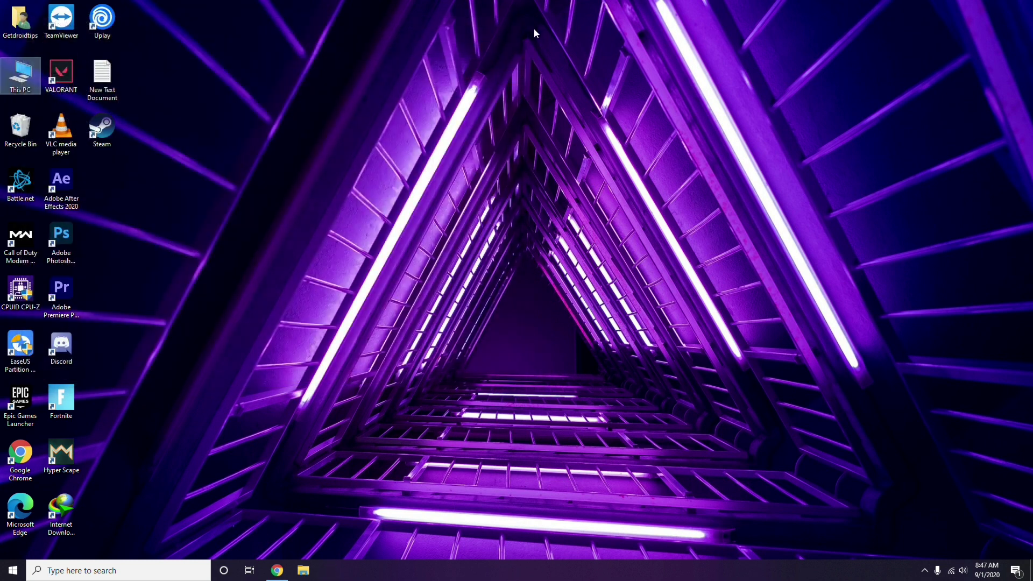
# - Open Radeon Software, review its System, Graphics and Display settings and the Home overview for driver updates, and close it
pyautogui.click(924, 571)
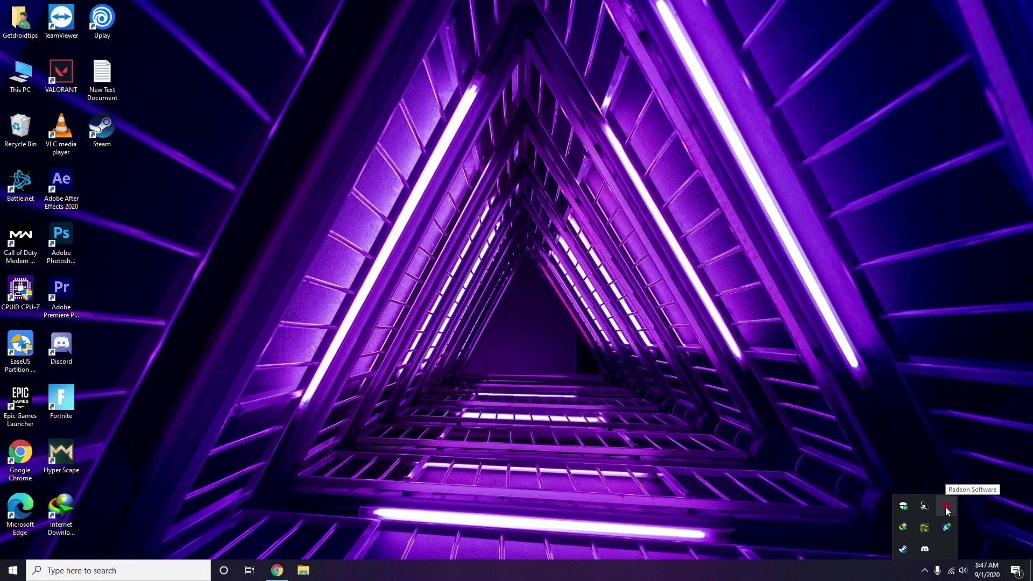
pyautogui.click(946, 508)
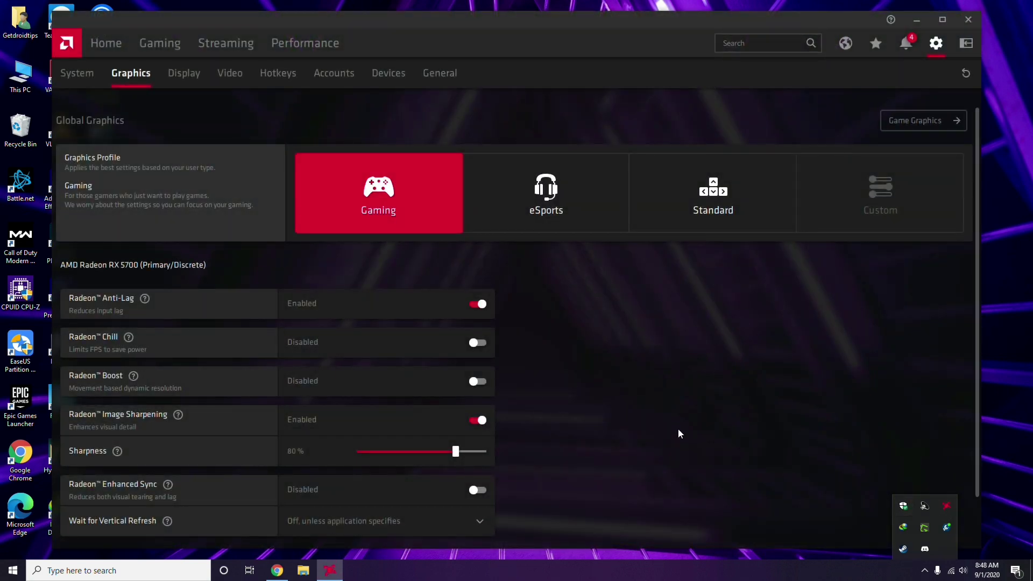
pyautogui.click(89, 78)
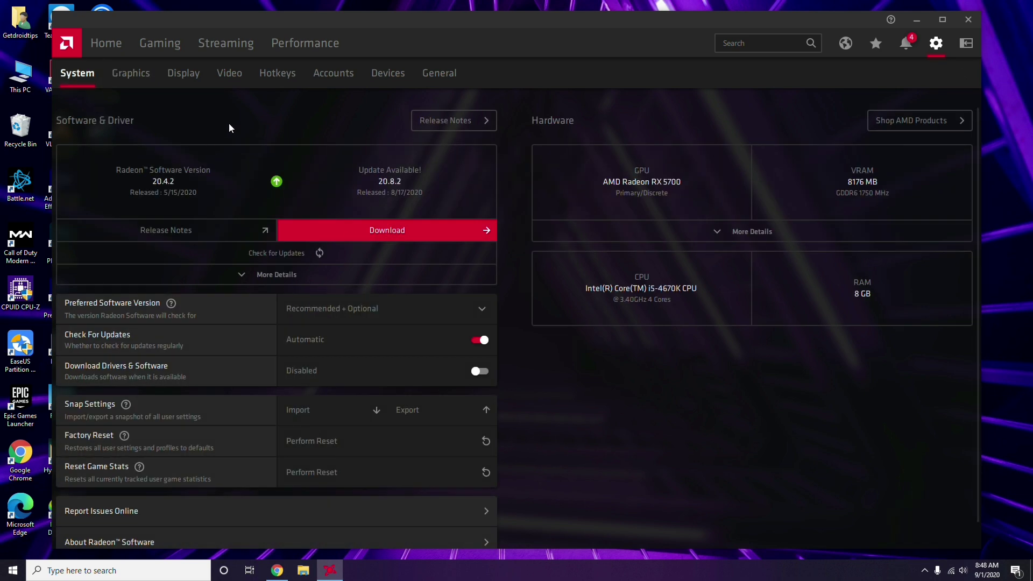
pyautogui.click(127, 76)
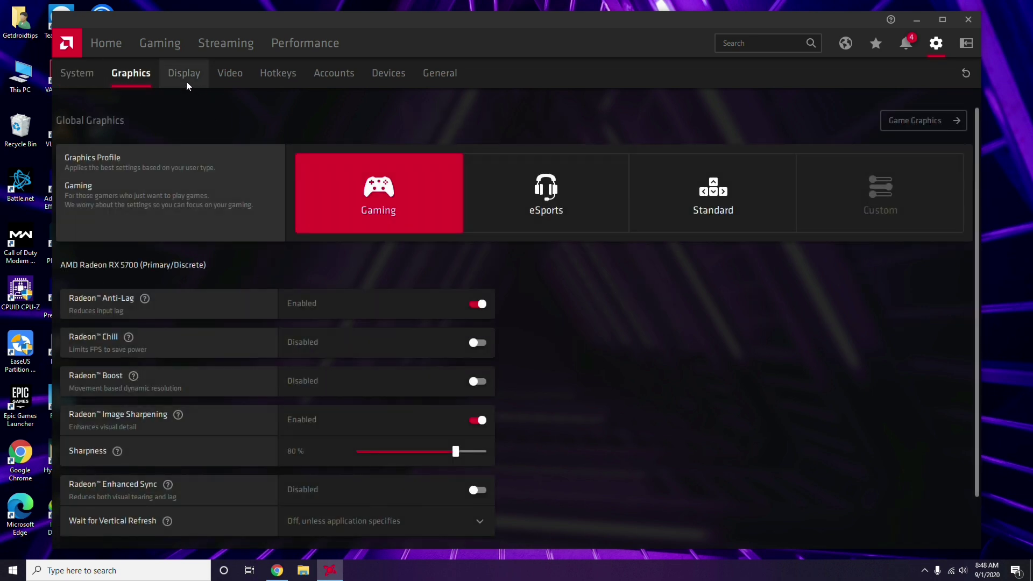
pyautogui.click(195, 82)
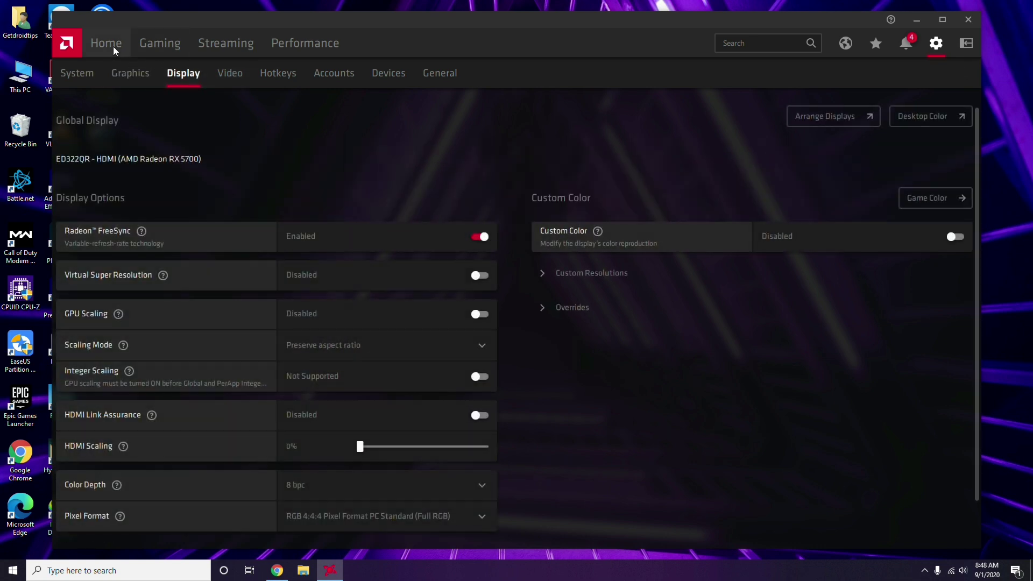
pyautogui.click(111, 44)
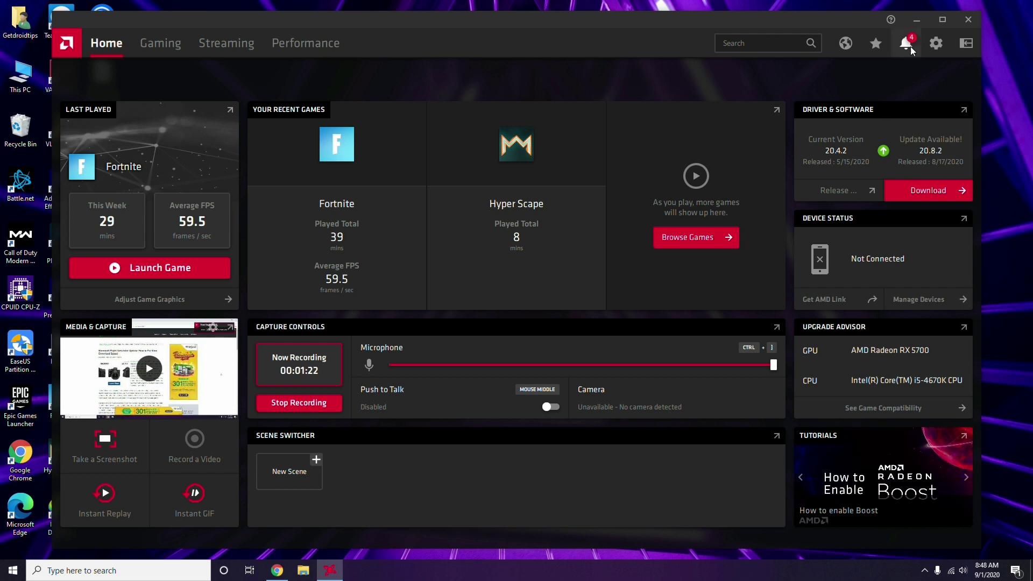
pyautogui.click(971, 21)
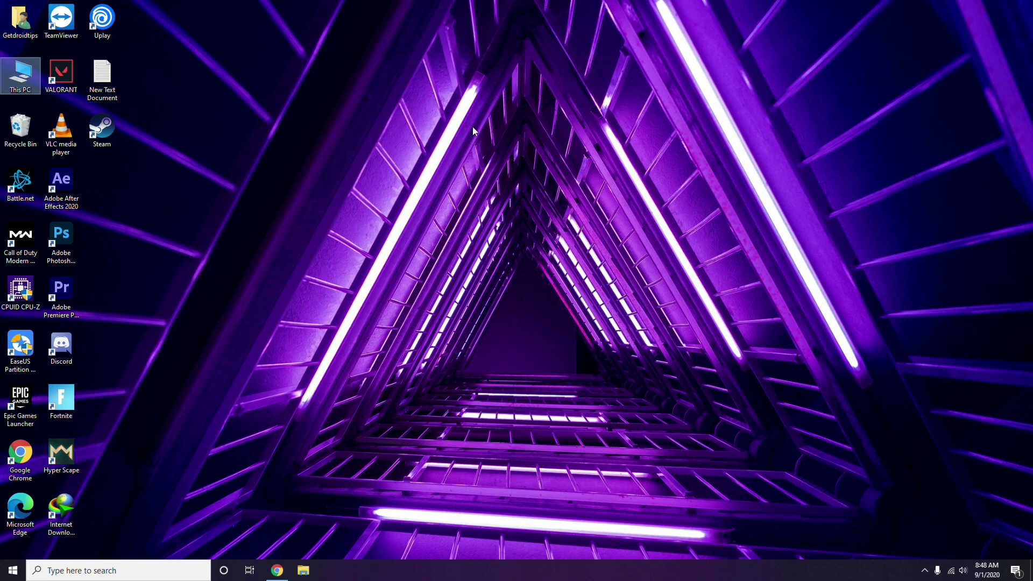
pyautogui.rightClick(219, 142)
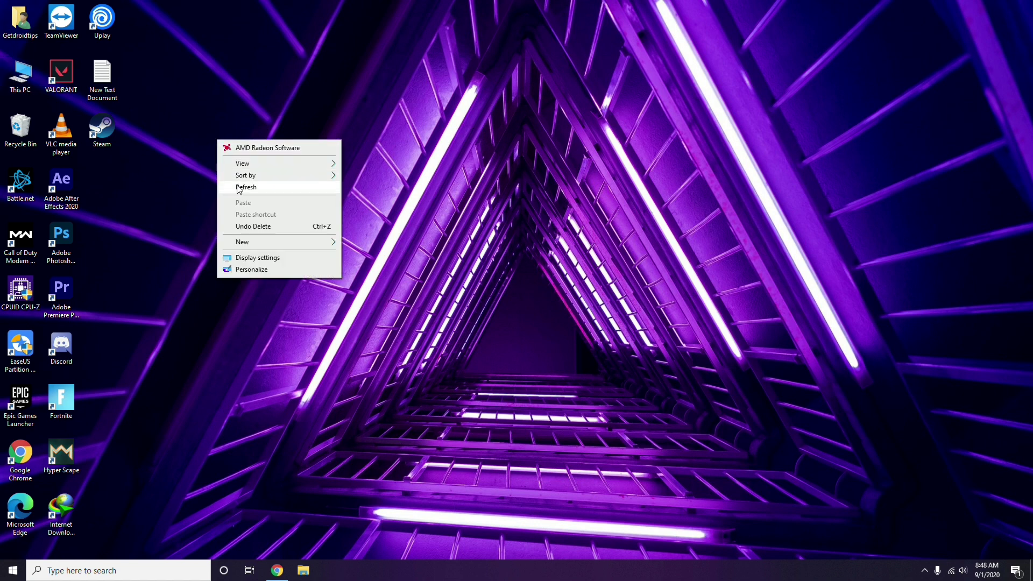
pyautogui.click(239, 188)
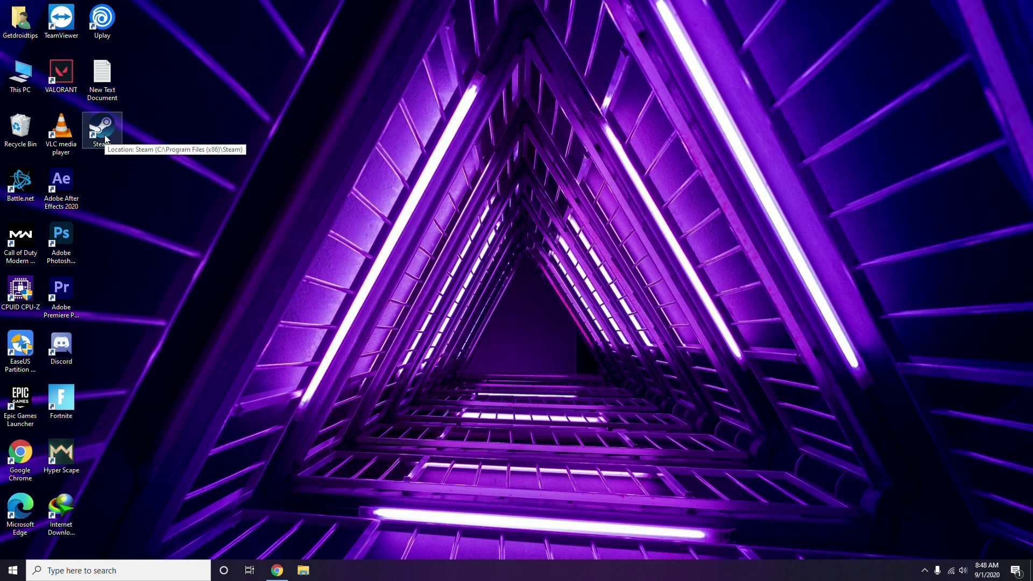
# - Open Steam, turn off the Steam Overlay while in-game in the In-Game settings, save the change and close the Steam window
pyautogui.doubleClick(106, 135)
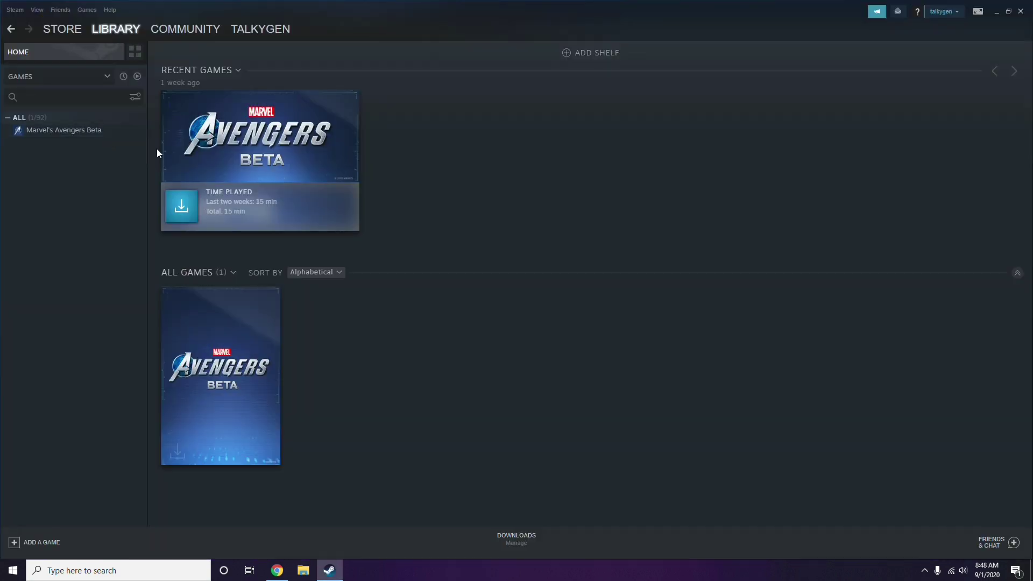
pyautogui.click(14, 11)
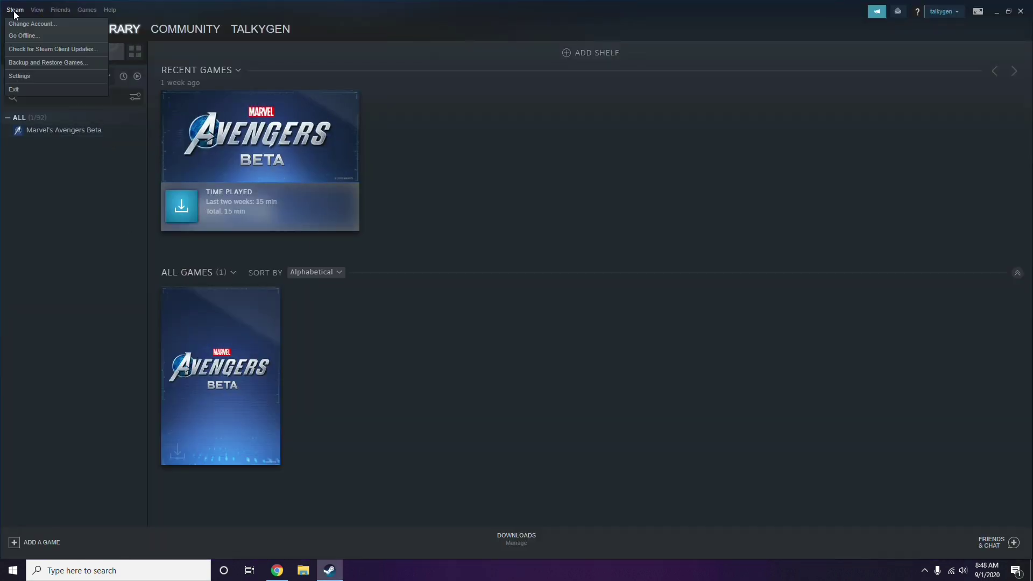
pyautogui.click(34, 75)
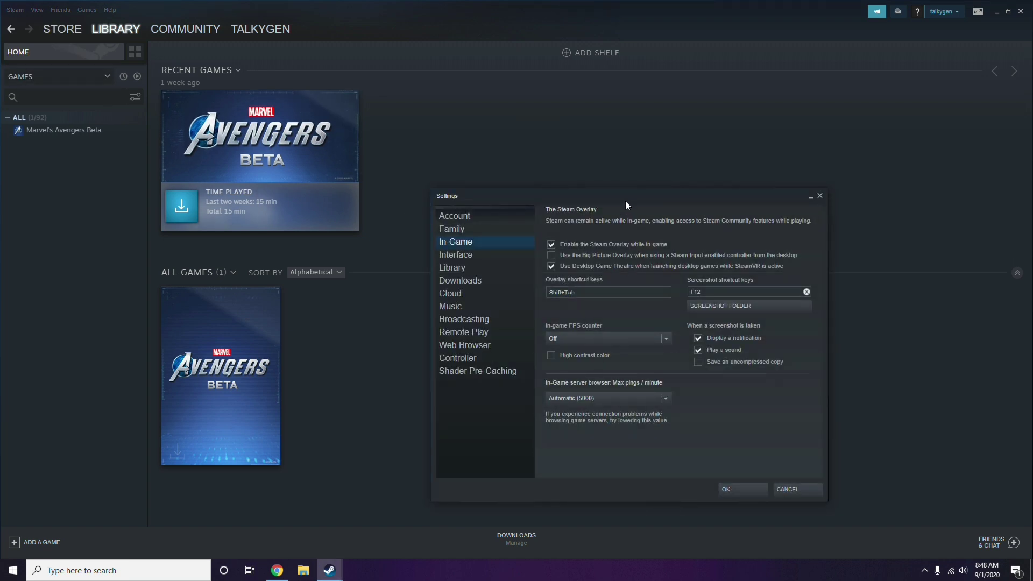
pyautogui.moveTo(625, 201); pyautogui.dragTo(573, 117)
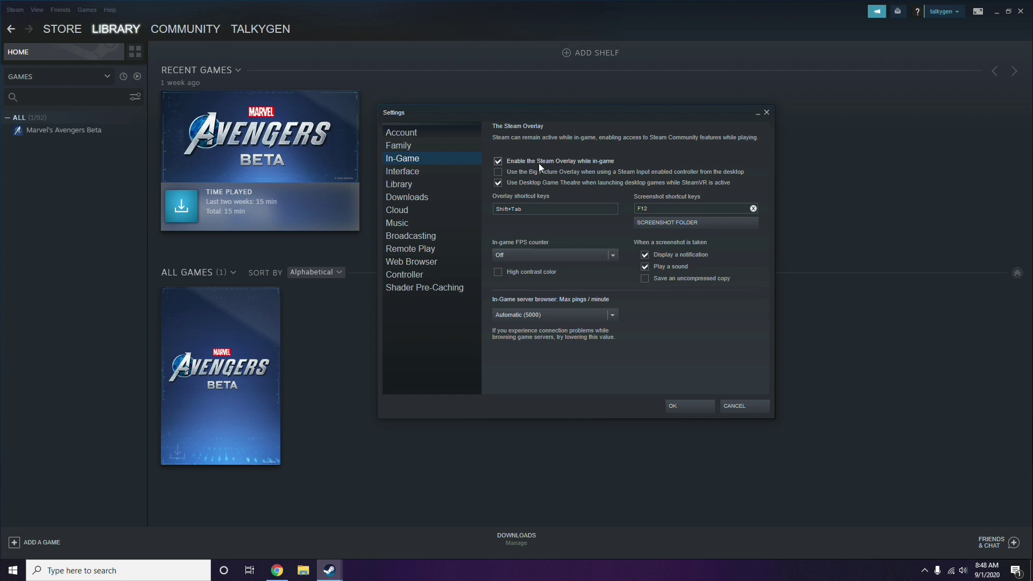
pyautogui.click(592, 163)
pyautogui.click(678, 405)
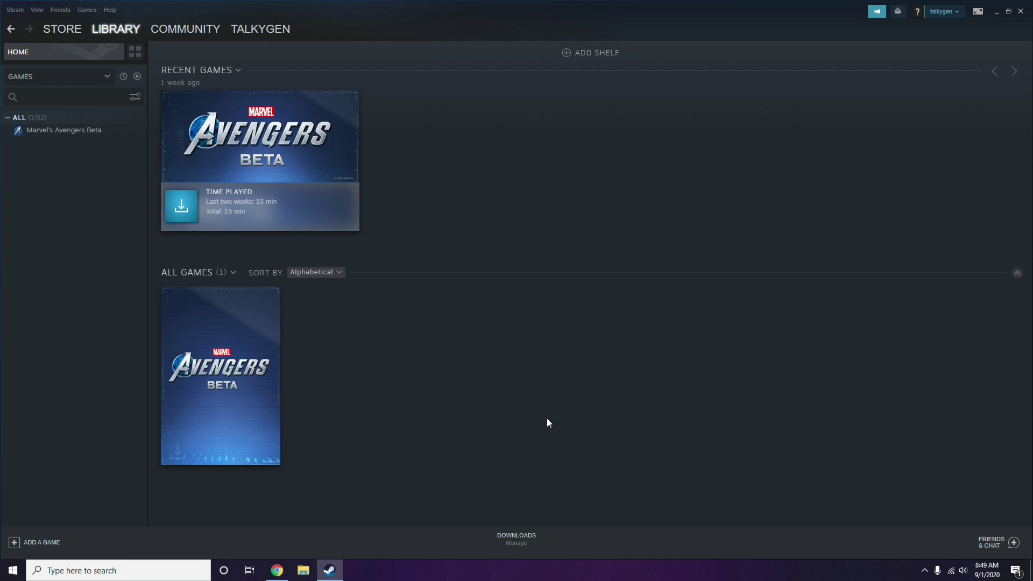
pyautogui.click(1020, 12)
pyautogui.rightClick(422, 176)
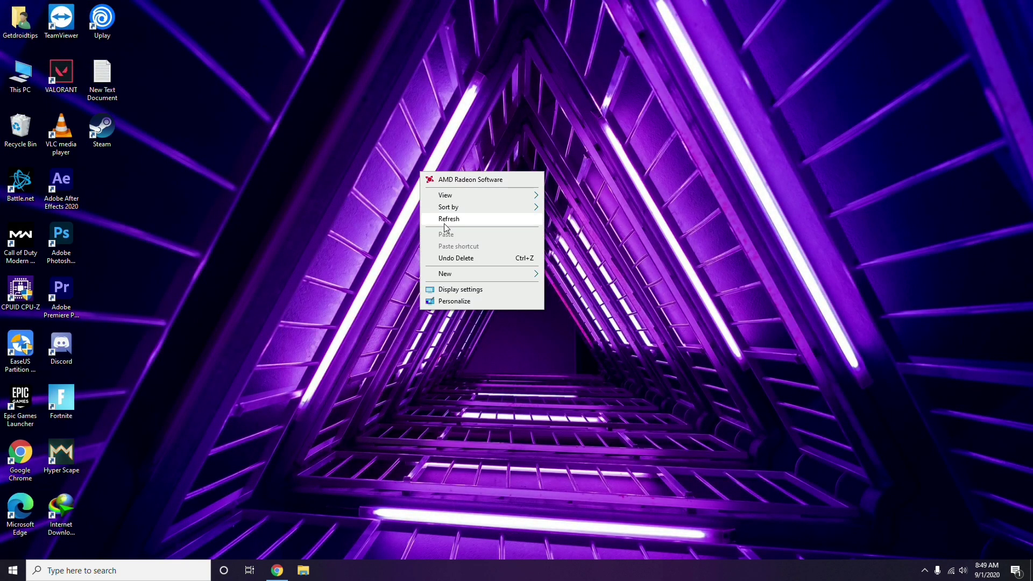
pyautogui.click(449, 225)
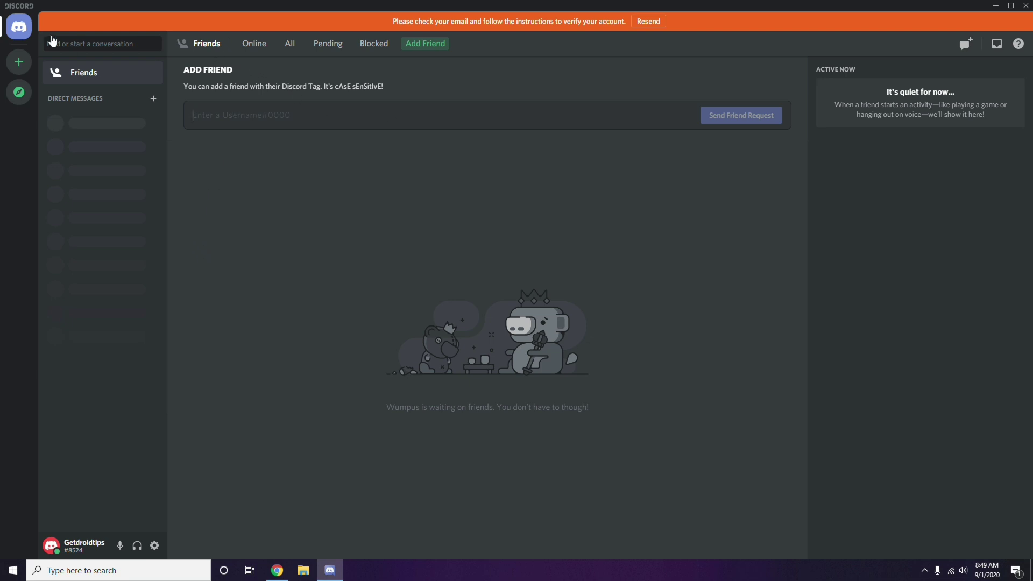
# - Turn off the OpenH264 Video Codec provided by Cisco Systems in Discord's Voice & Video settings and review the remaining options there
pyautogui.click(155, 546)
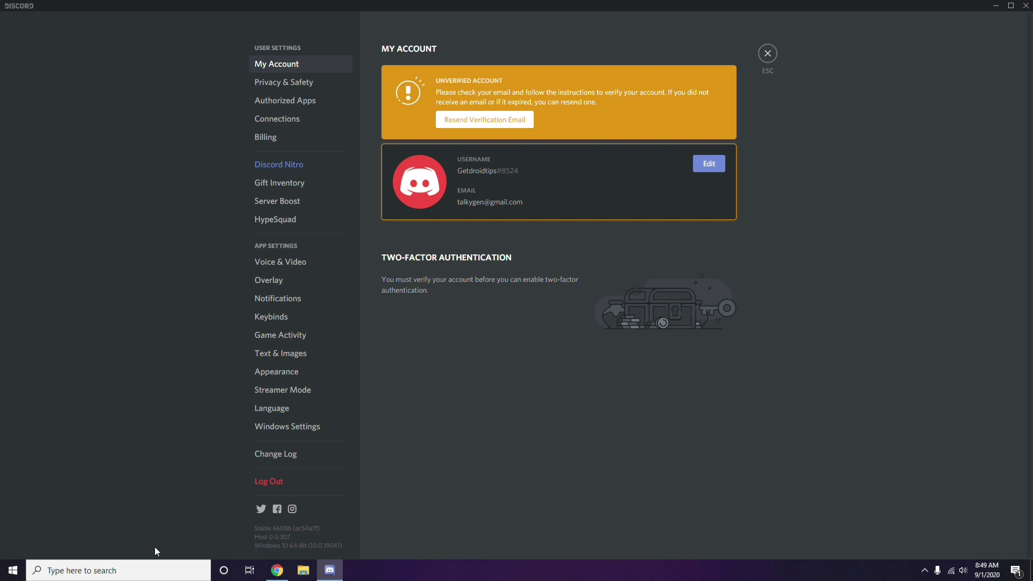
pyautogui.click(275, 263)
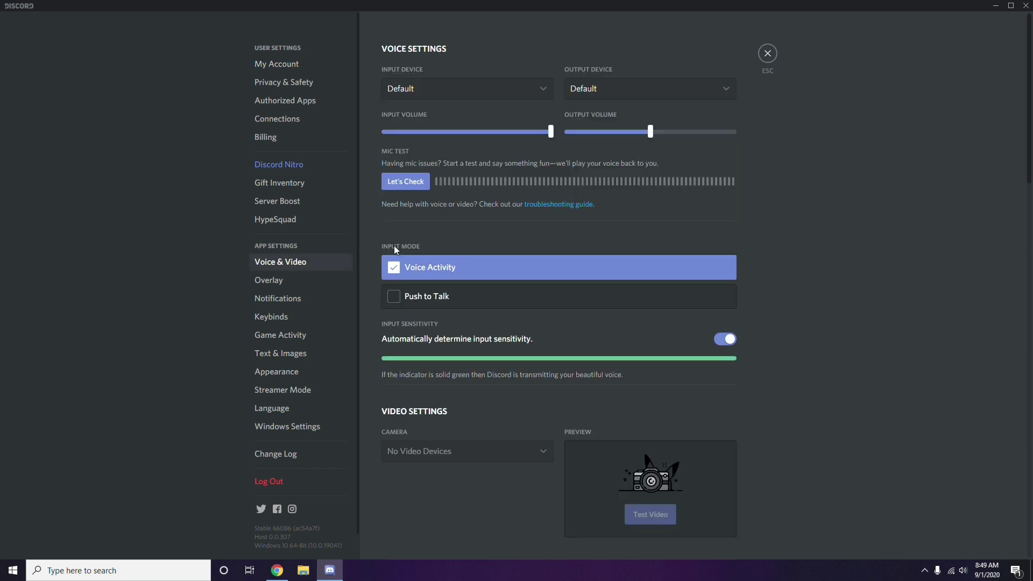
pyautogui.scroll(-2, 788, 261)
pyautogui.scroll(-6, 788, 261)
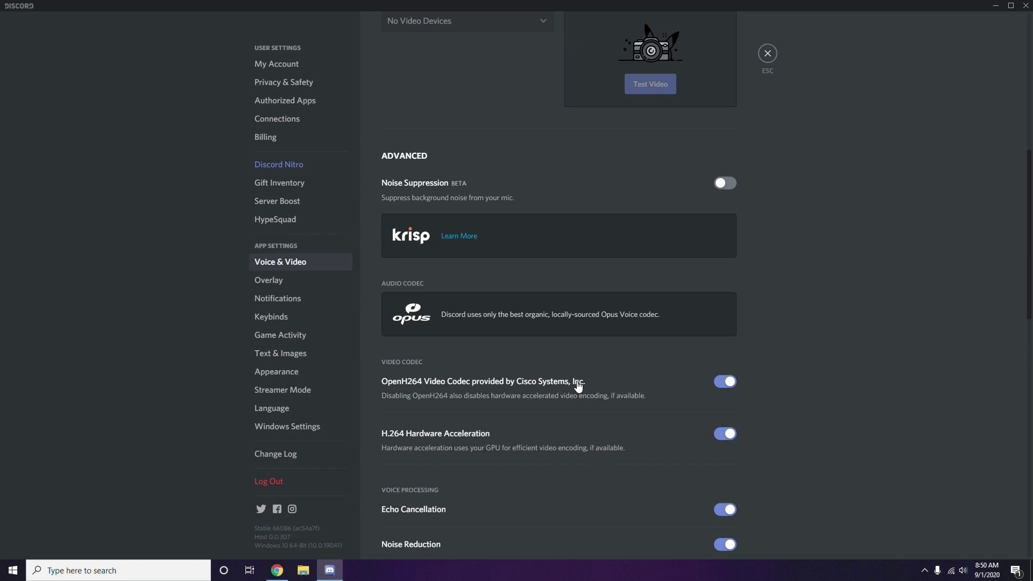
pyautogui.click(718, 385)
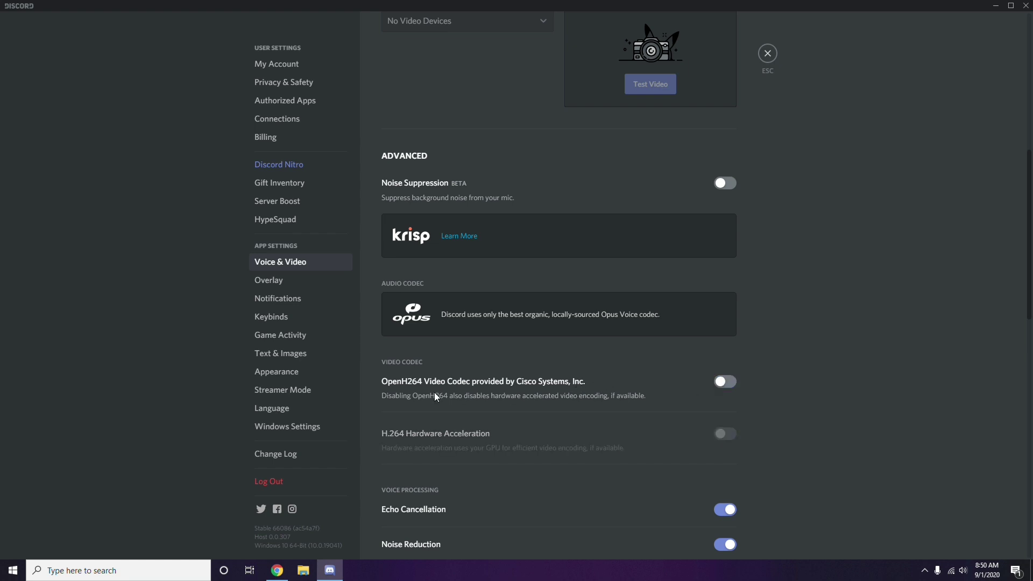
pyautogui.scroll(-2, 533, 386)
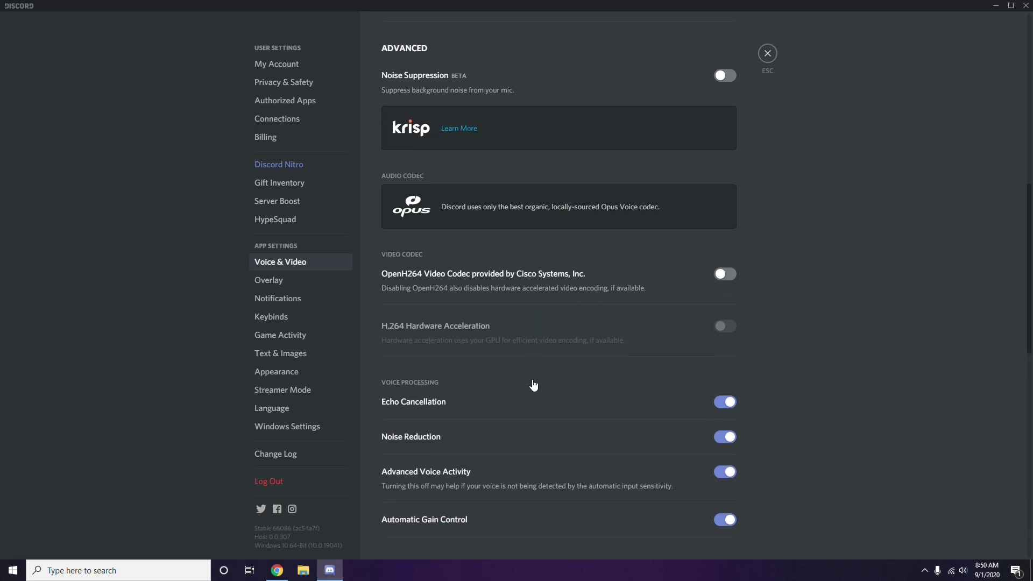
pyautogui.scroll(-4, 533, 386)
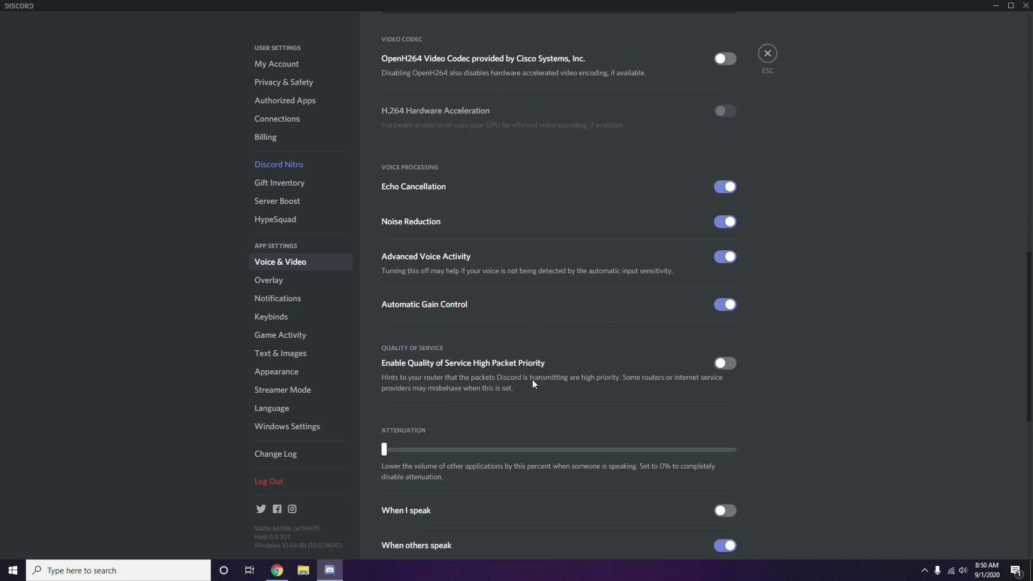
pyautogui.scroll(1, 533, 383)
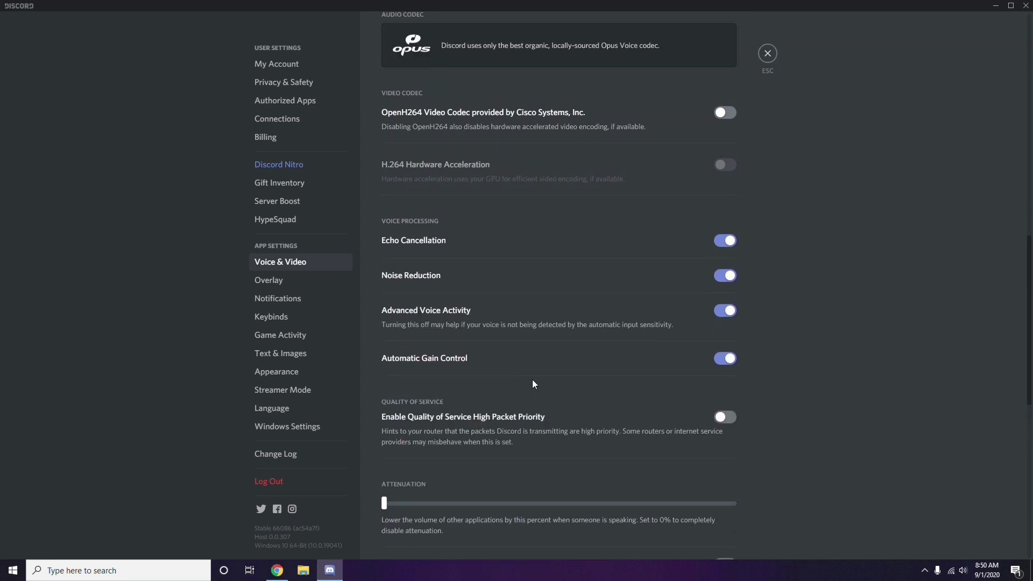
# - Turn off the in-game overlay in Discord's Overlay settings
pyautogui.click(270, 283)
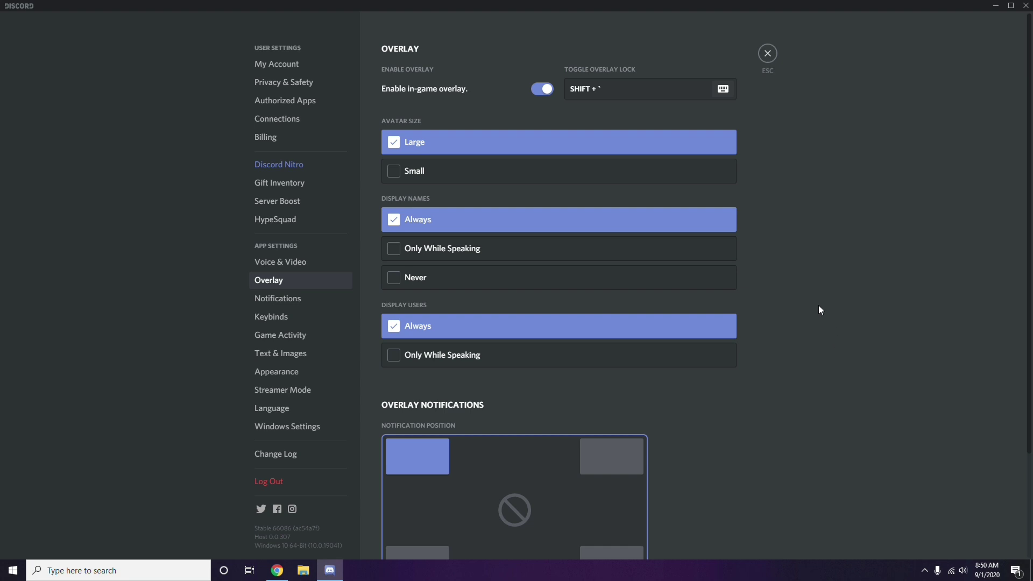
pyautogui.scroll(-1, 802, 287)
pyautogui.scroll(1, 801, 287)
pyautogui.click(540, 89)
# - Turn off Hardware Acceleration in Discord's Appearance settings, confirm the change and minimize Discord
pyautogui.click(285, 375)
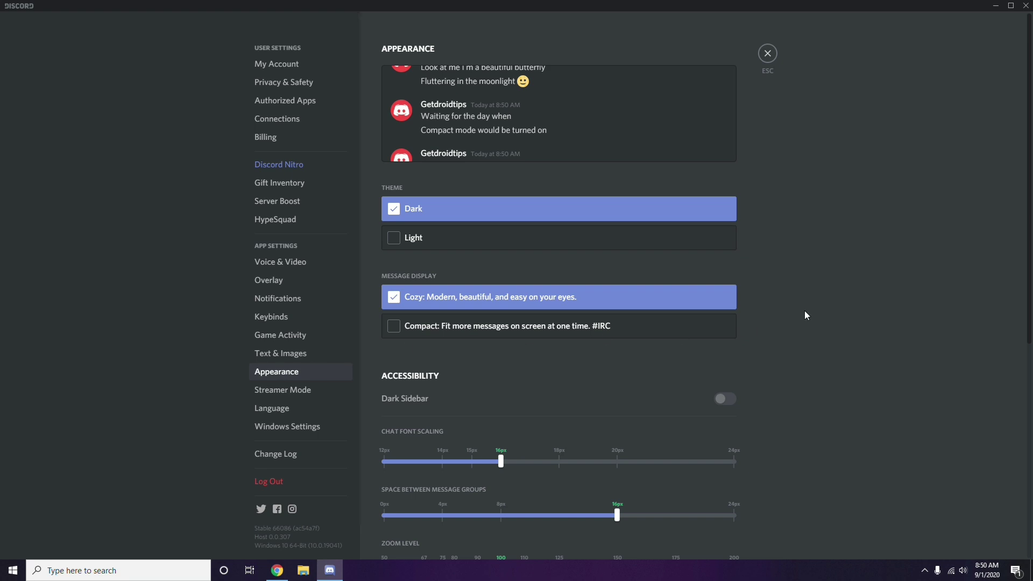
pyautogui.scroll(-7, 805, 314)
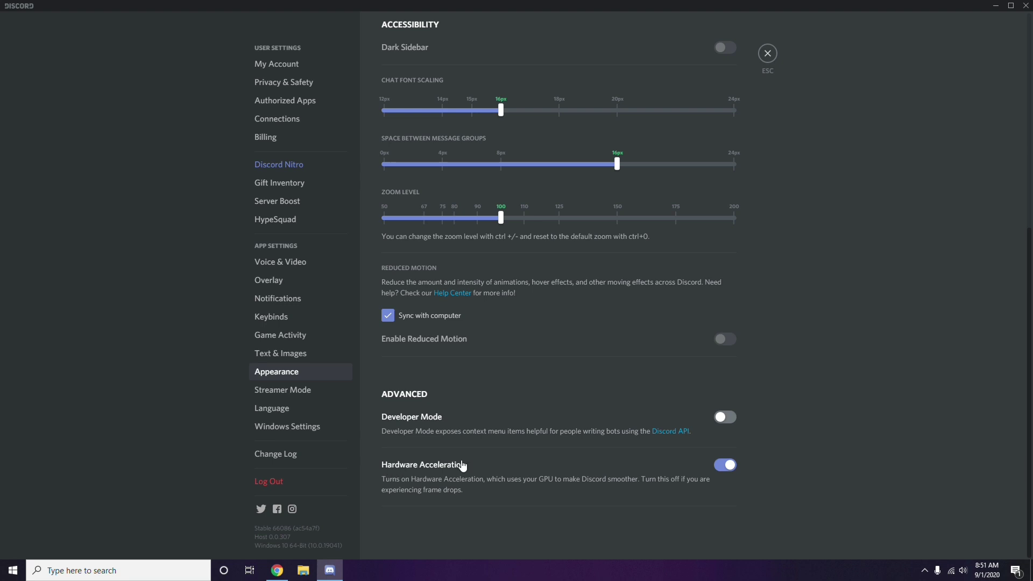
pyautogui.click(725, 465)
pyautogui.click(579, 322)
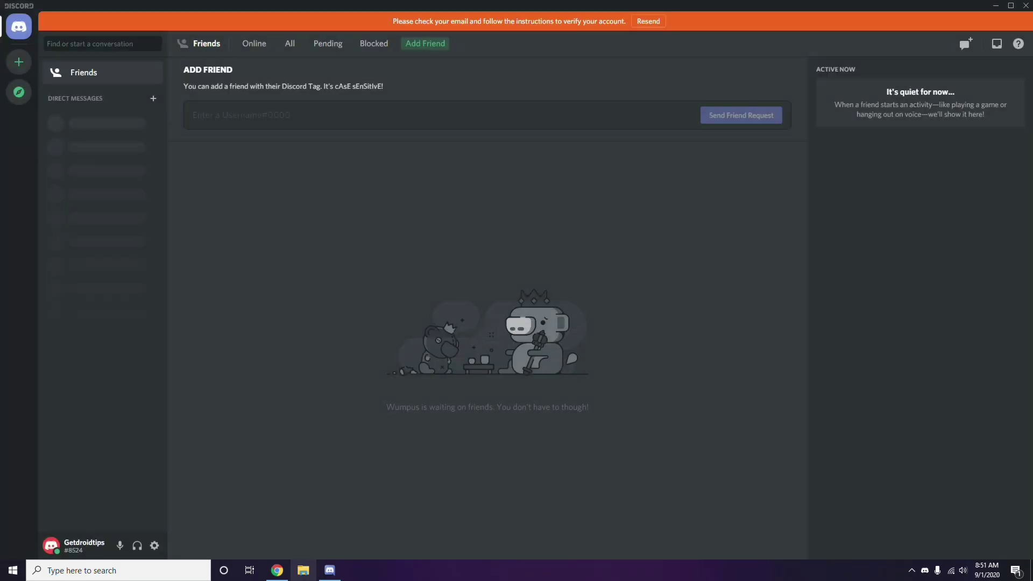
pyautogui.click(996, 6)
pyautogui.rightClick(409, 137)
pyautogui.click(436, 185)
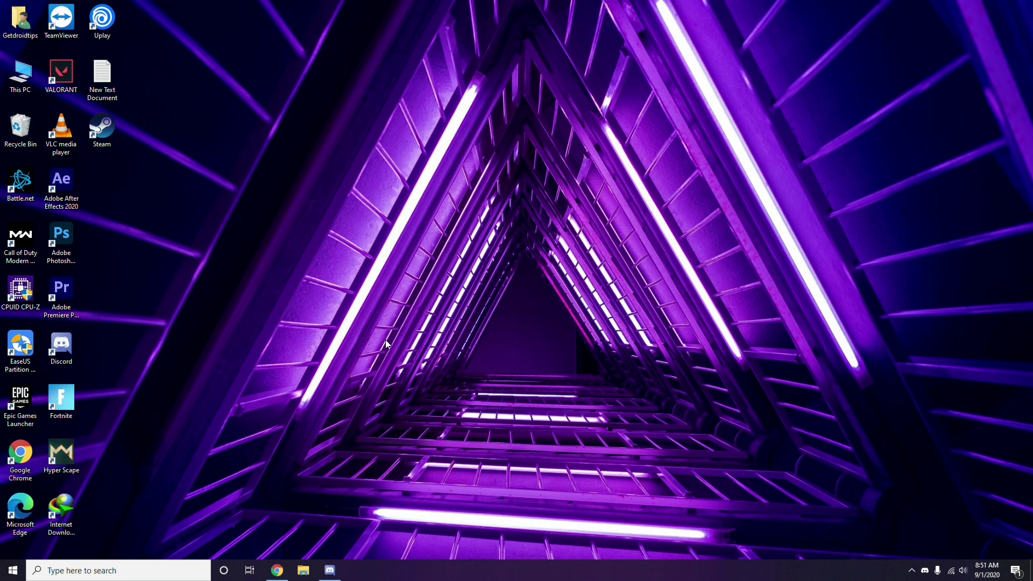
# - Find the Windows Update settings through Windows search, check the update status, close Settings and refresh the desktop
pyautogui.click(84, 571)
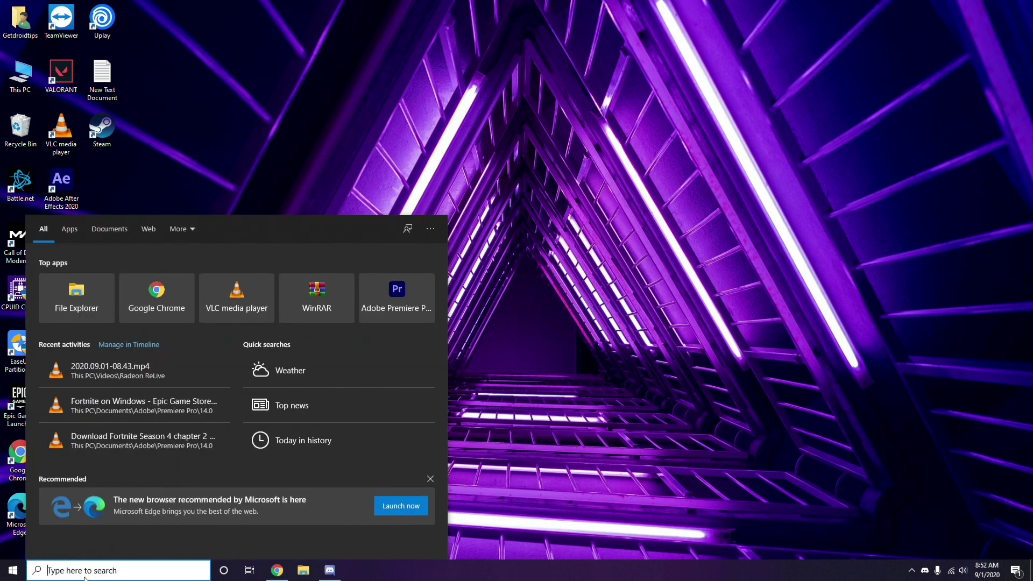
pyautogui.write('windo')
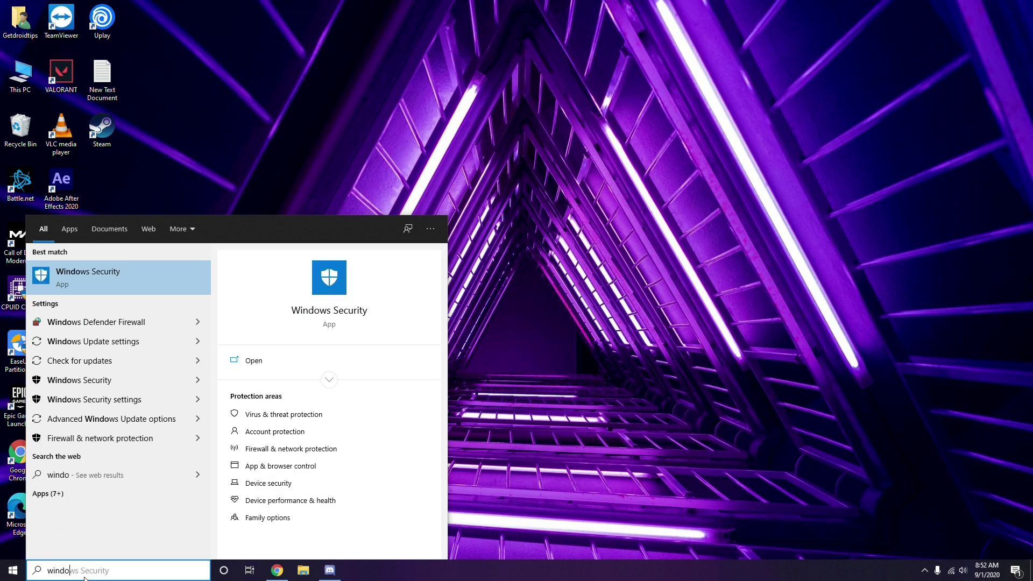
pyautogui.write('ws')
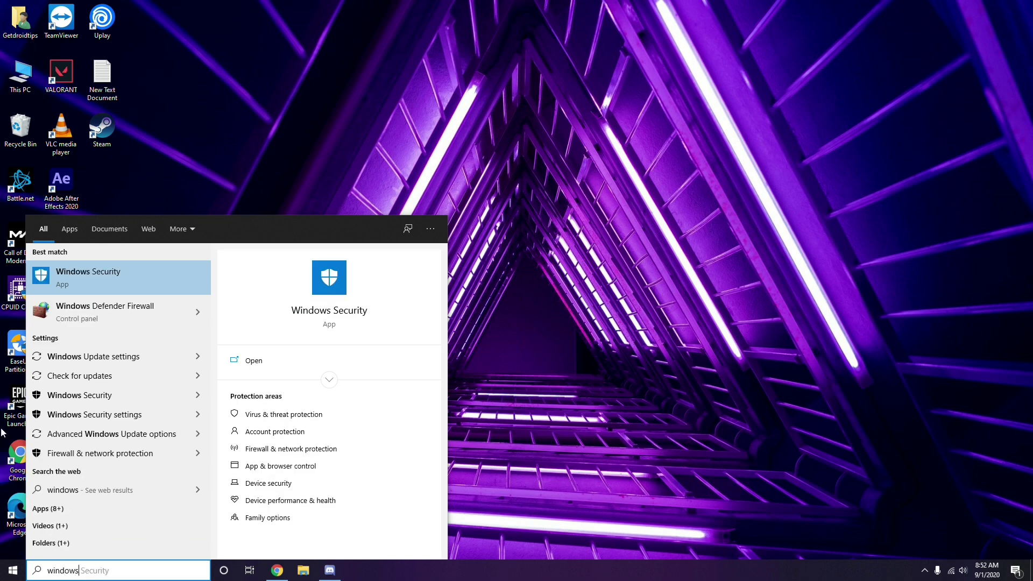
pyautogui.click(128, 355)
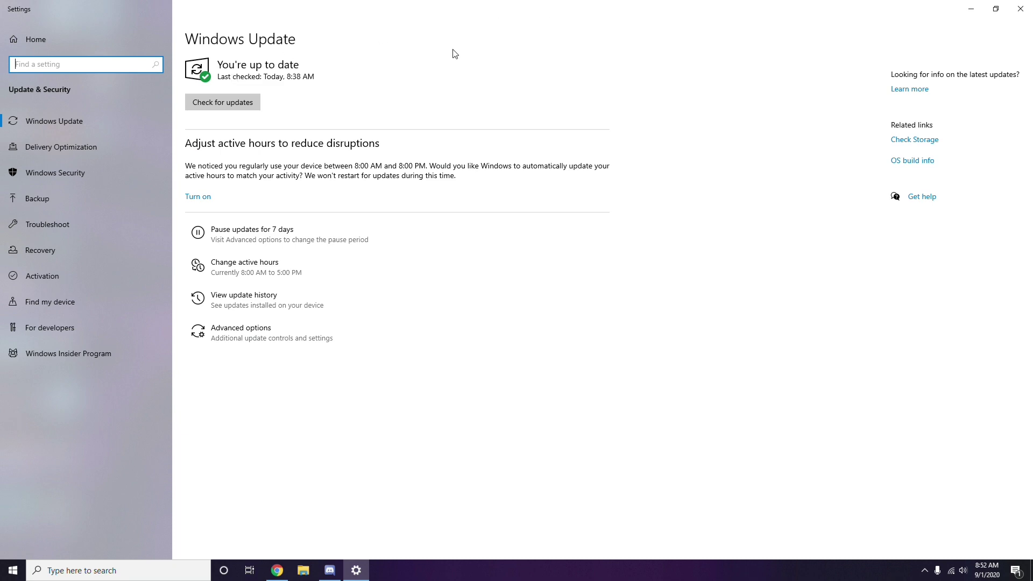
pyautogui.click(1020, 9)
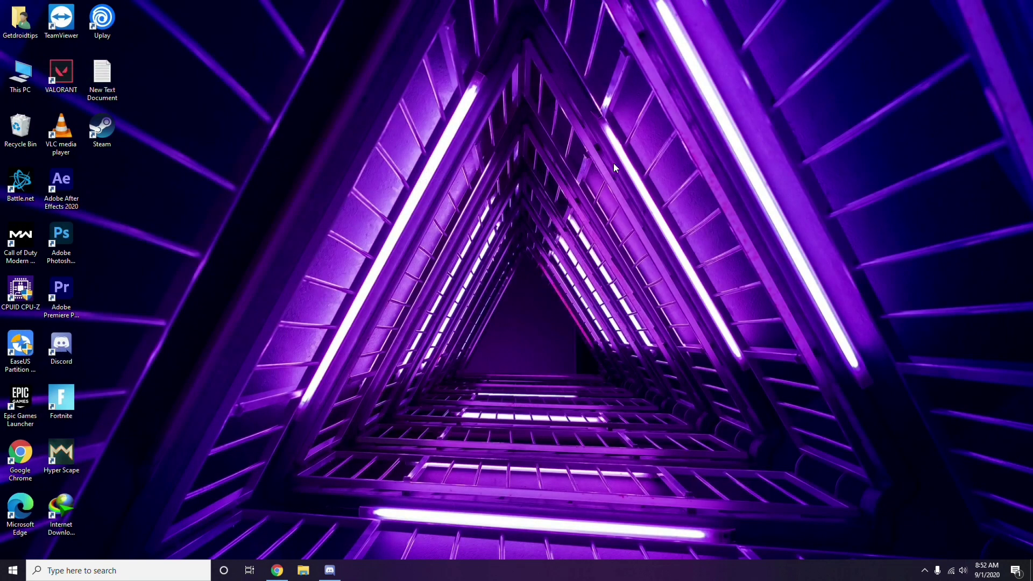
pyautogui.rightClick(435, 92)
pyautogui.click(449, 141)
# - Open Windows Settings and view the update history under Update & Security
pyautogui.click(61, 572)
pyautogui.write('s')
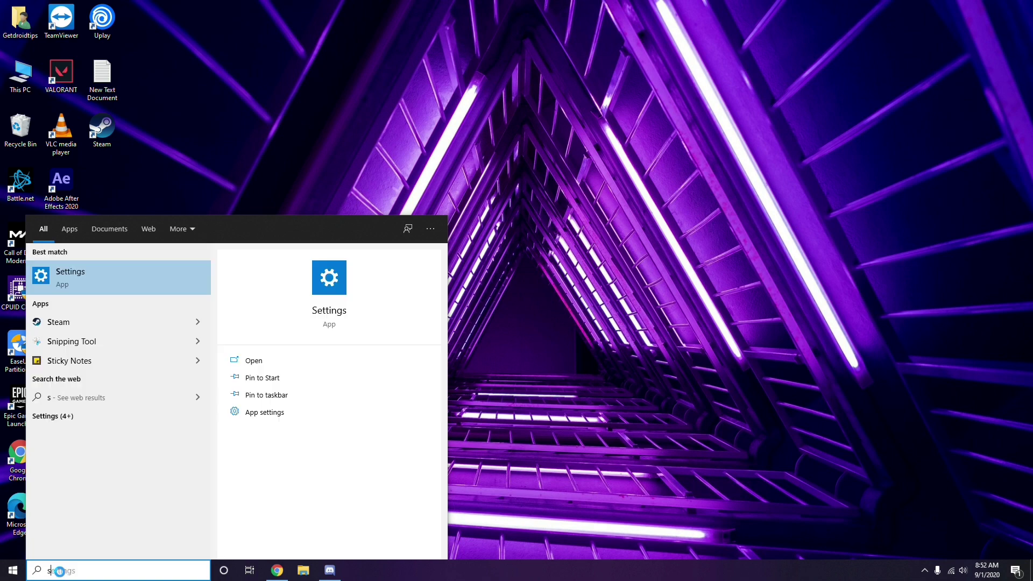
pyautogui.write('ettings')
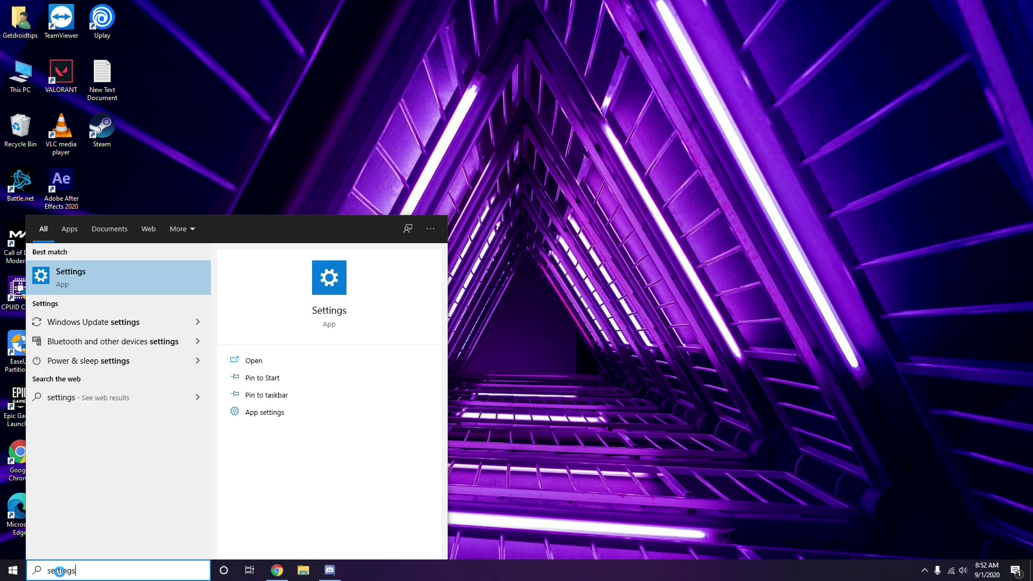
pyautogui.click(114, 284)
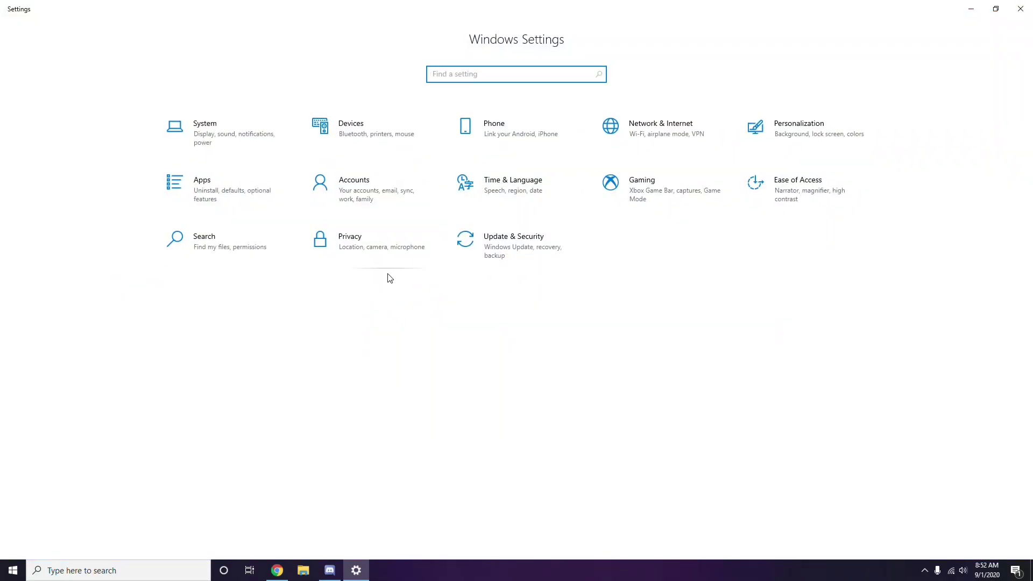
pyautogui.click(517, 255)
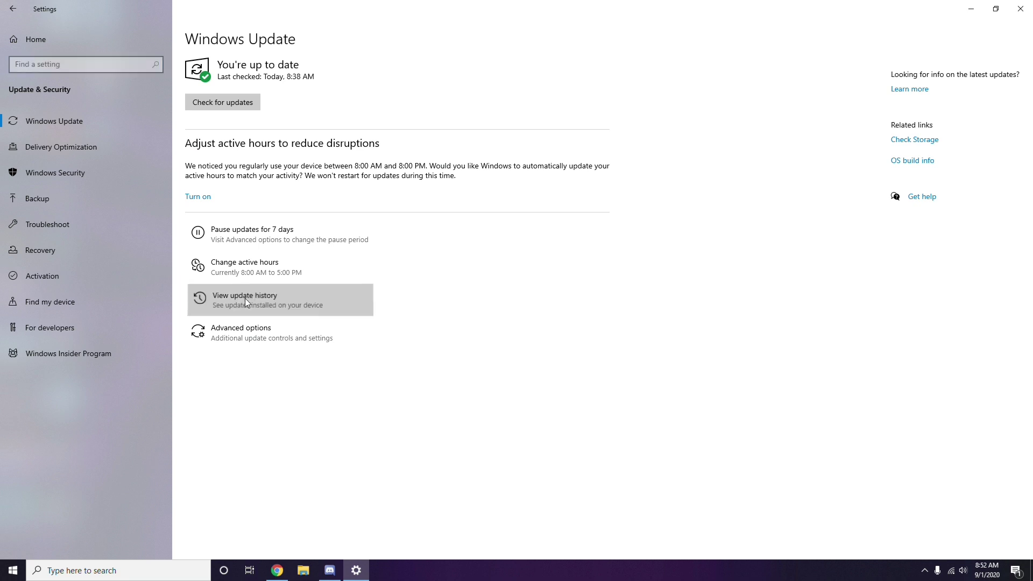
pyautogui.click(245, 301)
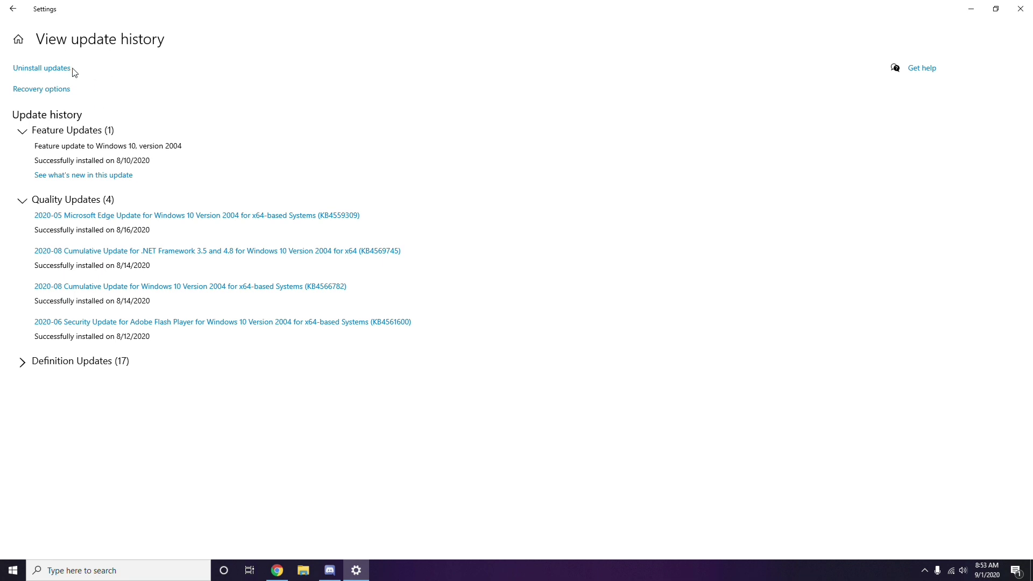
# - Open the list of uninstallable updates, show the Uninstall option for the x64 KB2565063 update without using it, and close both windows
pyautogui.click(53, 72)
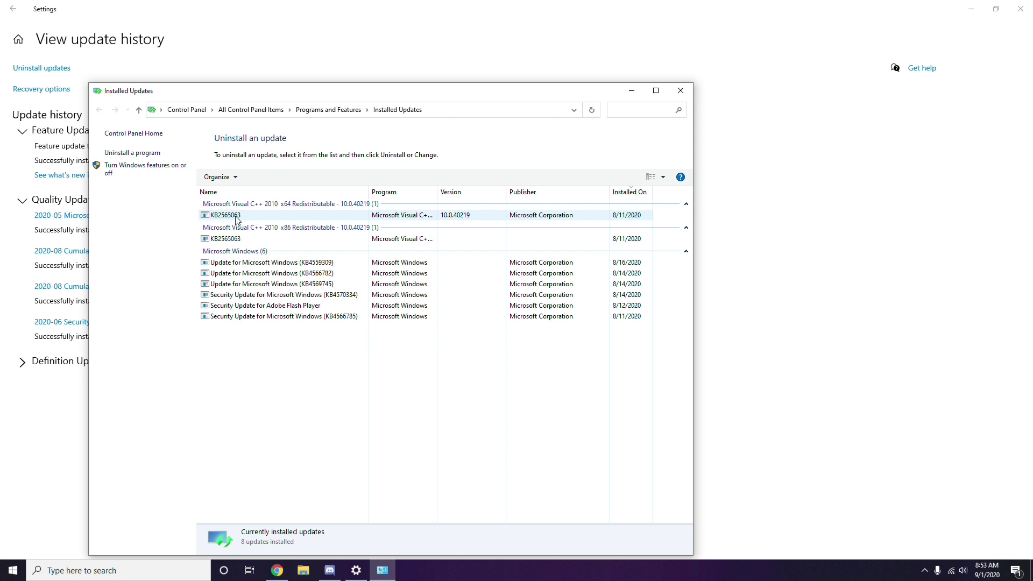
pyautogui.rightClick(237, 221)
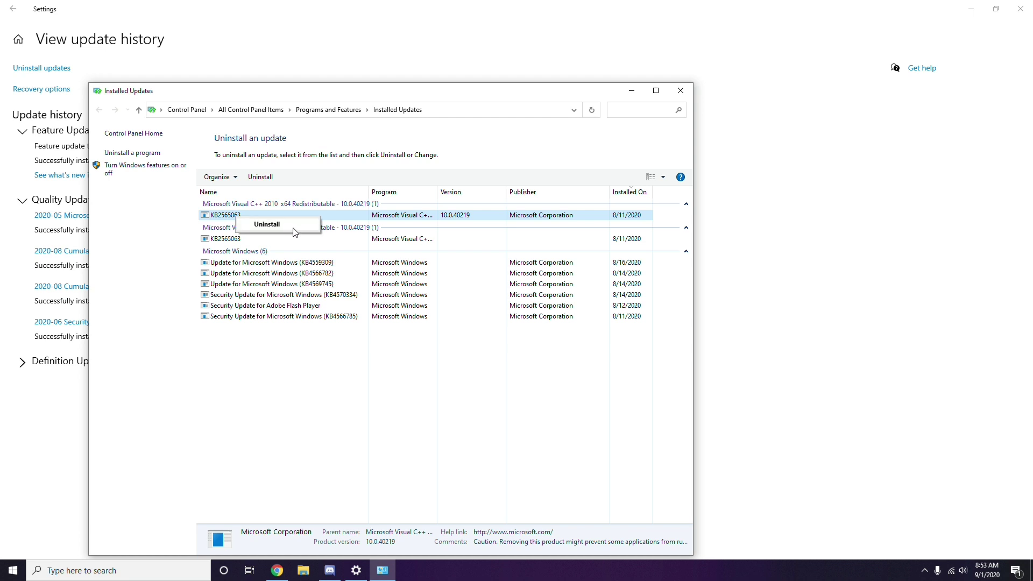
pyautogui.click(709, 207)
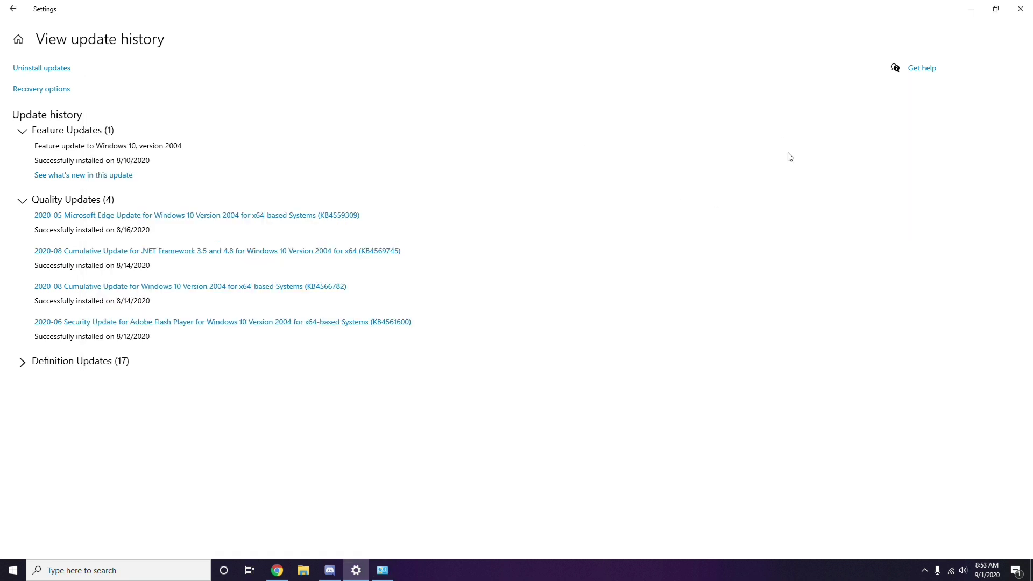
pyautogui.click(18, 14)
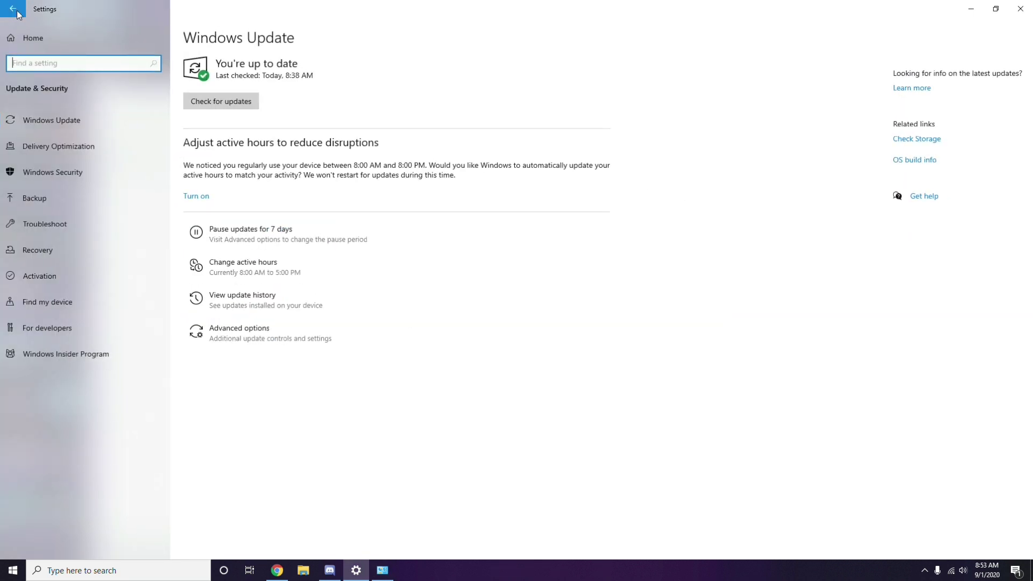
pyautogui.click(18, 15)
pyautogui.click(1019, 12)
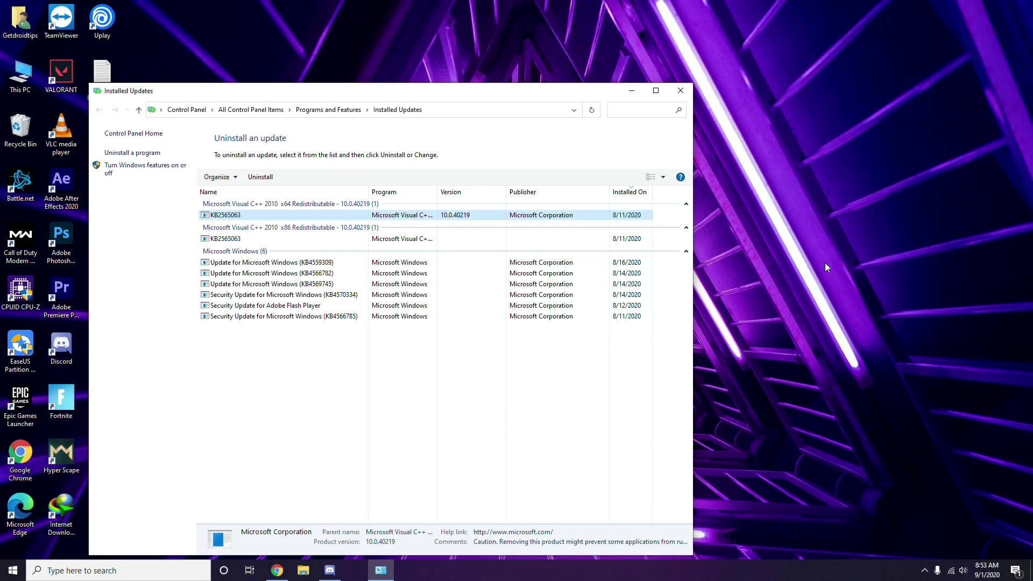
pyautogui.click(677, 95)
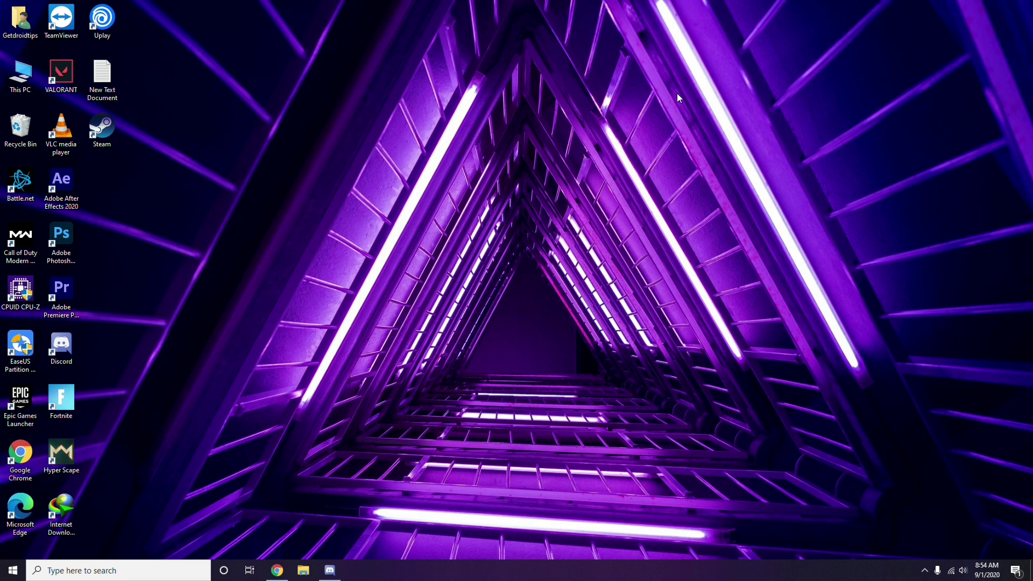
# - Open the user's temporary files folder by running %temp%
pyautogui.press('super+r')
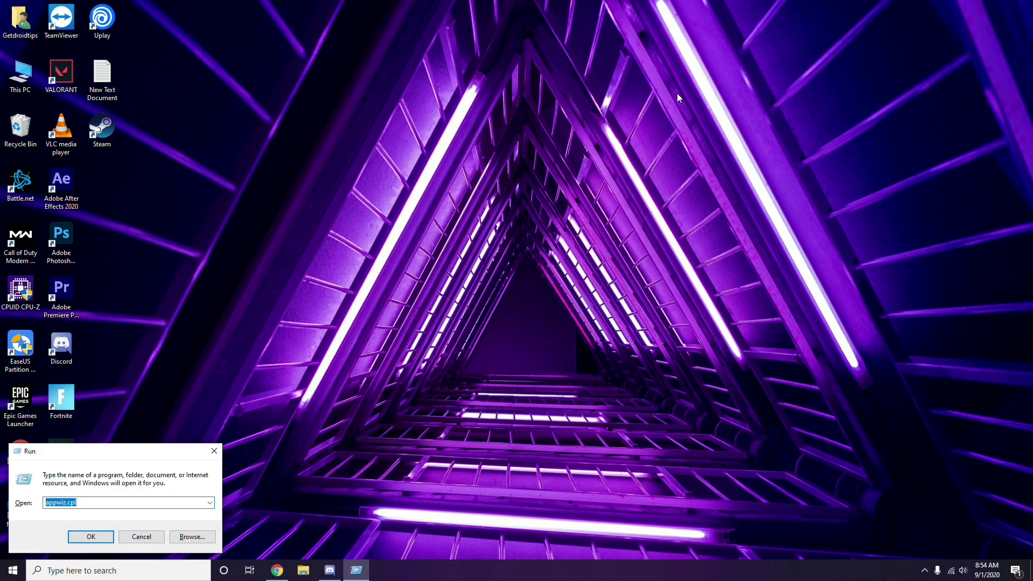
pyautogui.press('BackSpace')
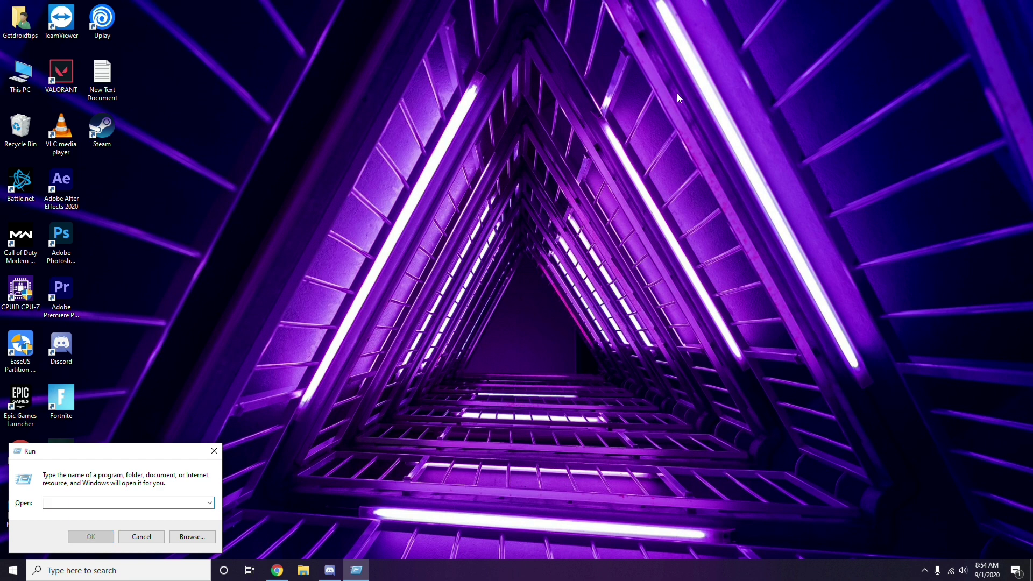
pyautogui.write('%te')
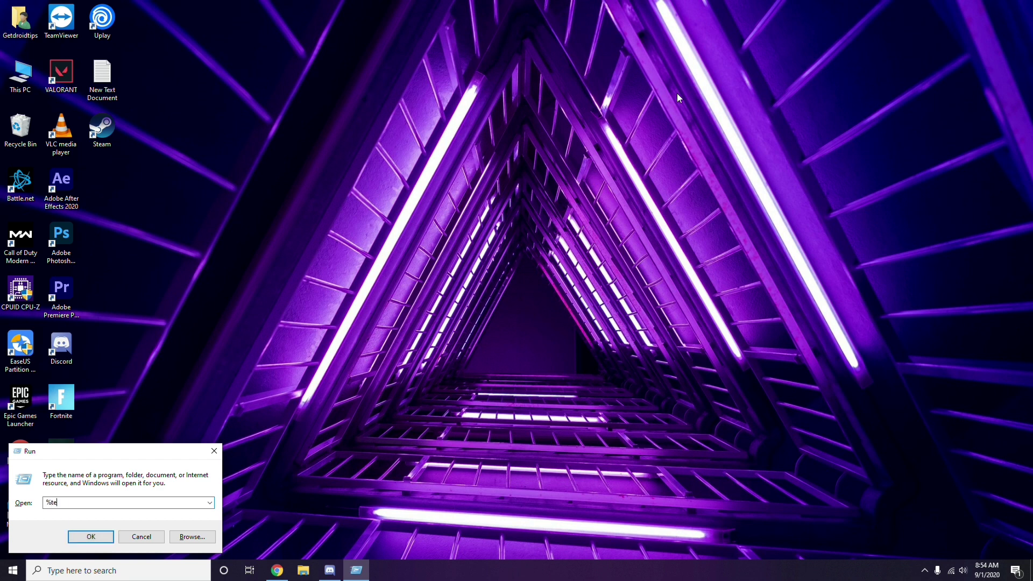
pyautogui.write('mp%')
pyautogui.click(91, 537)
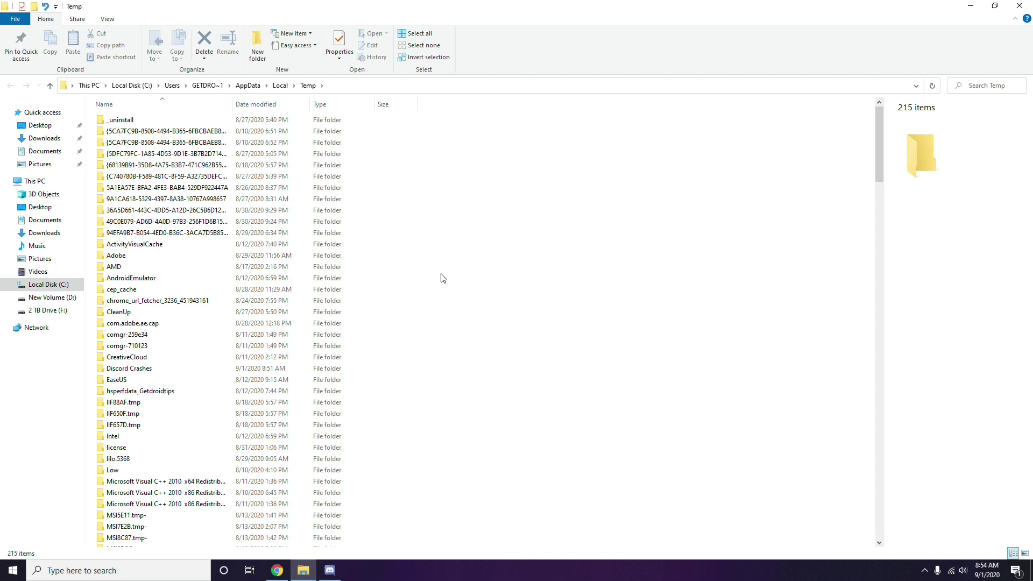
# - Select all items in the Temp folder, clear the selection, close the folder and refresh the desktop
pyautogui.hotkey('ctrl', 'a')
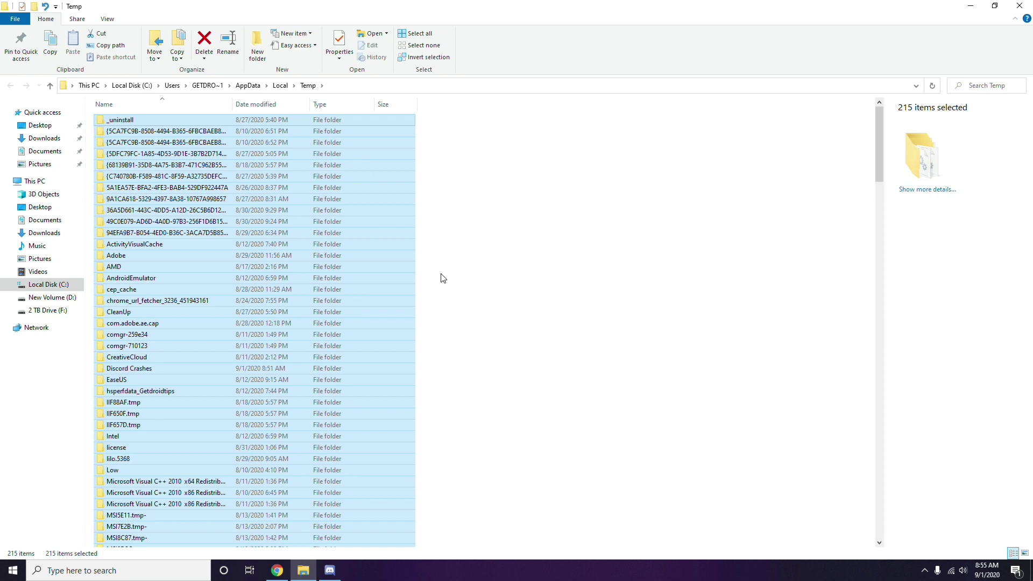
pyautogui.click(498, 275)
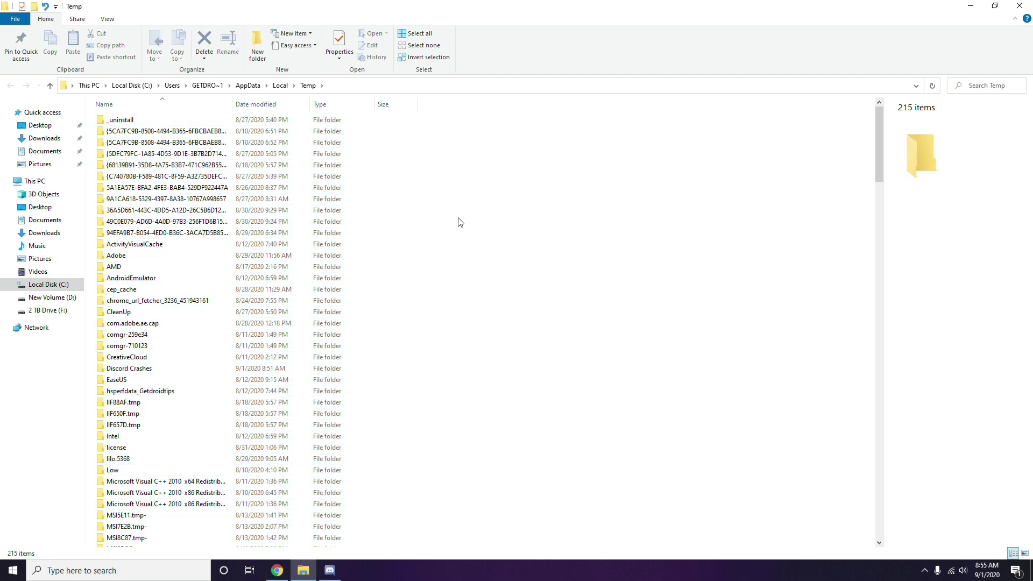
pyautogui.click(1019, 6)
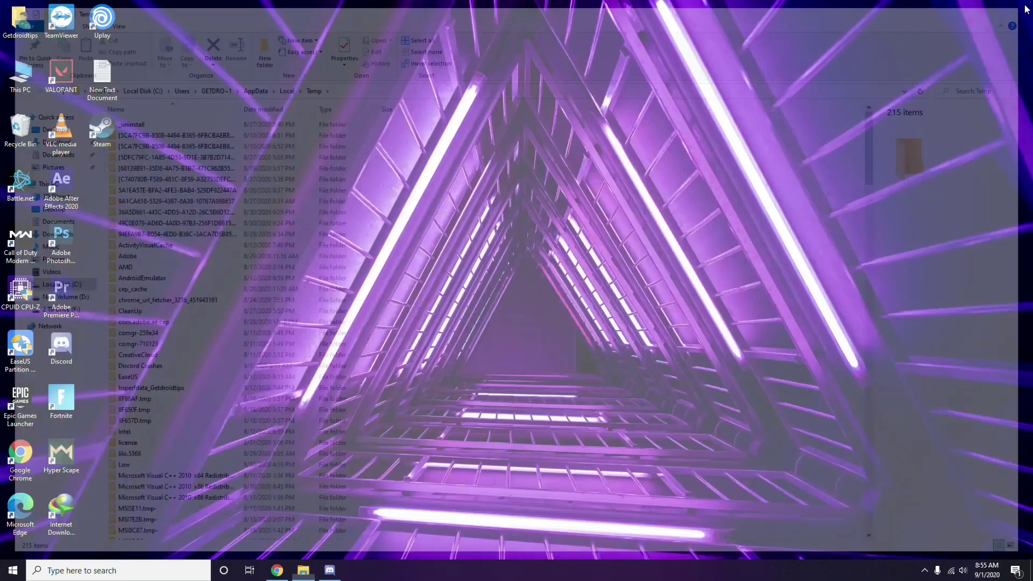
pyautogui.rightClick(396, 158)
pyautogui.click(429, 208)
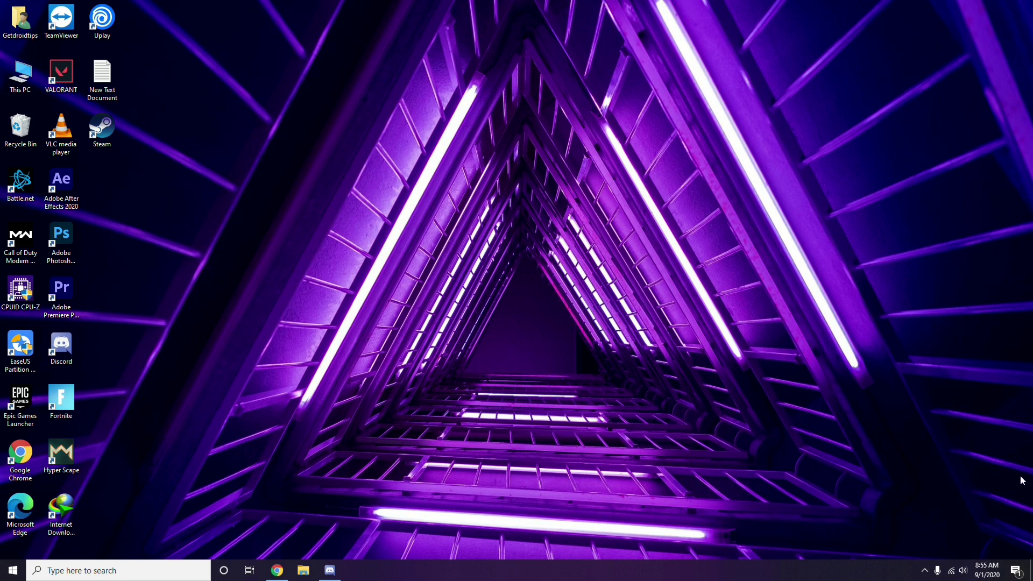
# - Open AMD Radeon Software from the hidden background apps, examine its home overview including driver information, and close it
pyautogui.click(924, 570)
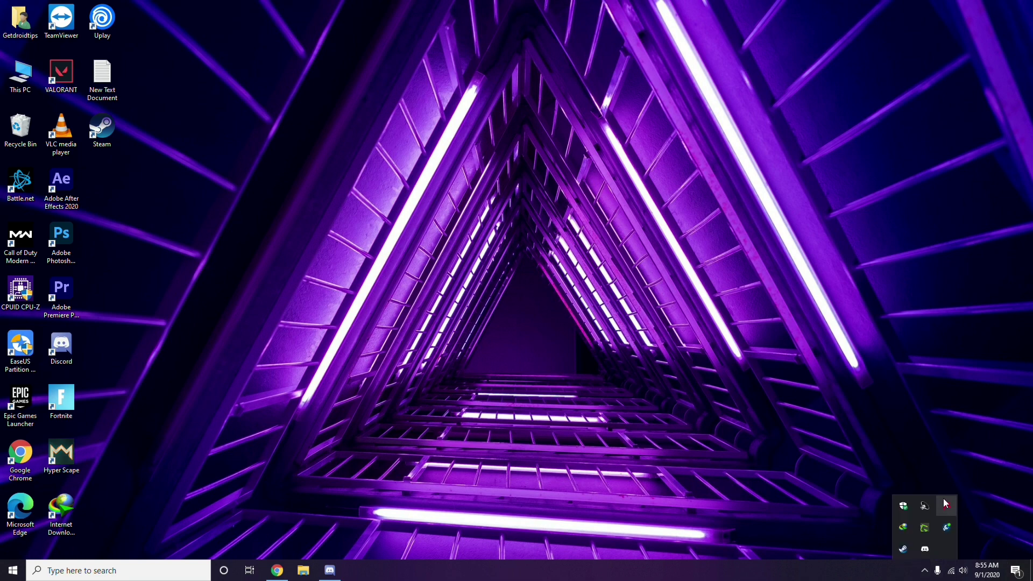
pyautogui.click(945, 501)
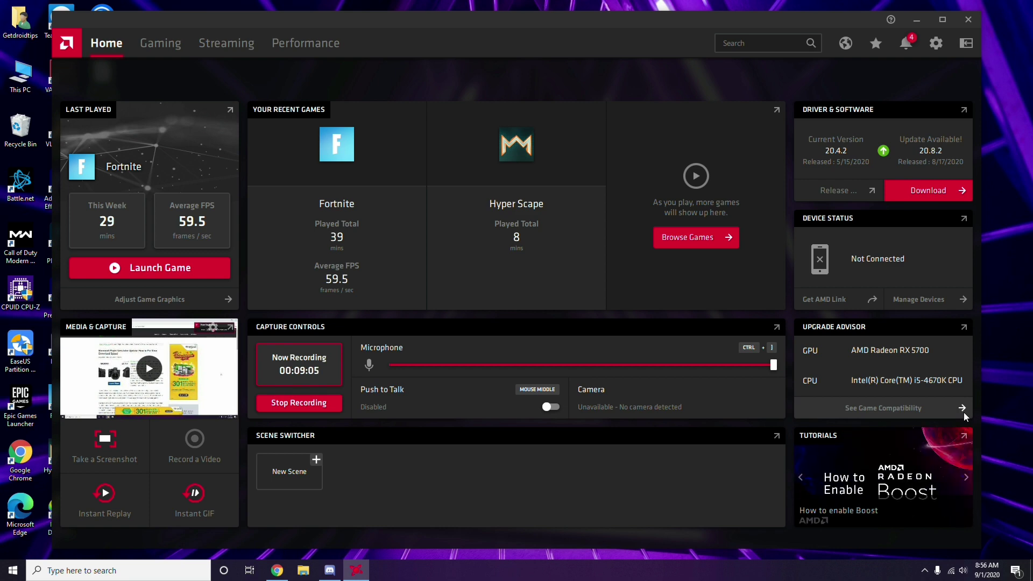
pyautogui.click(969, 20)
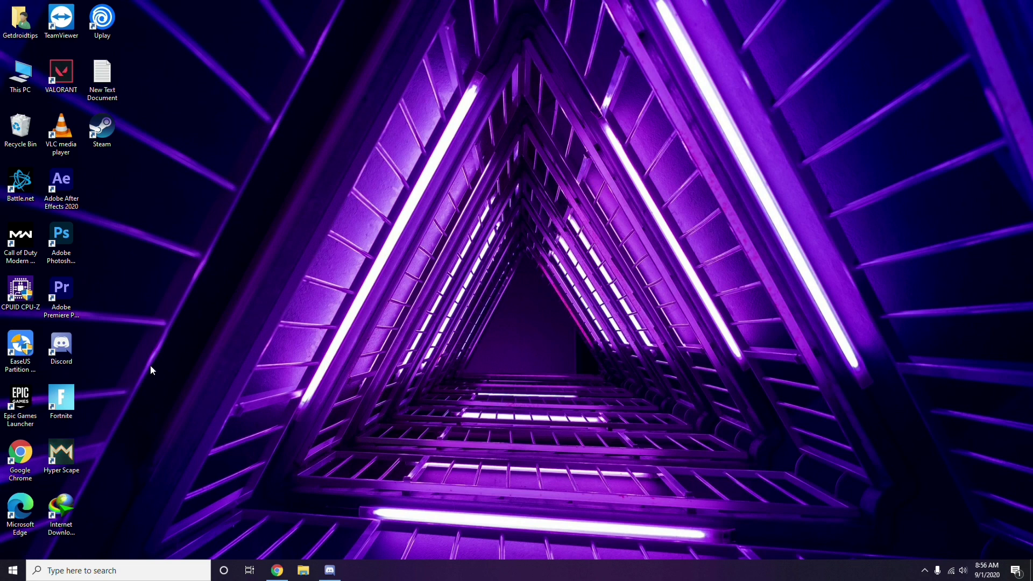
pyautogui.click(14, 570)
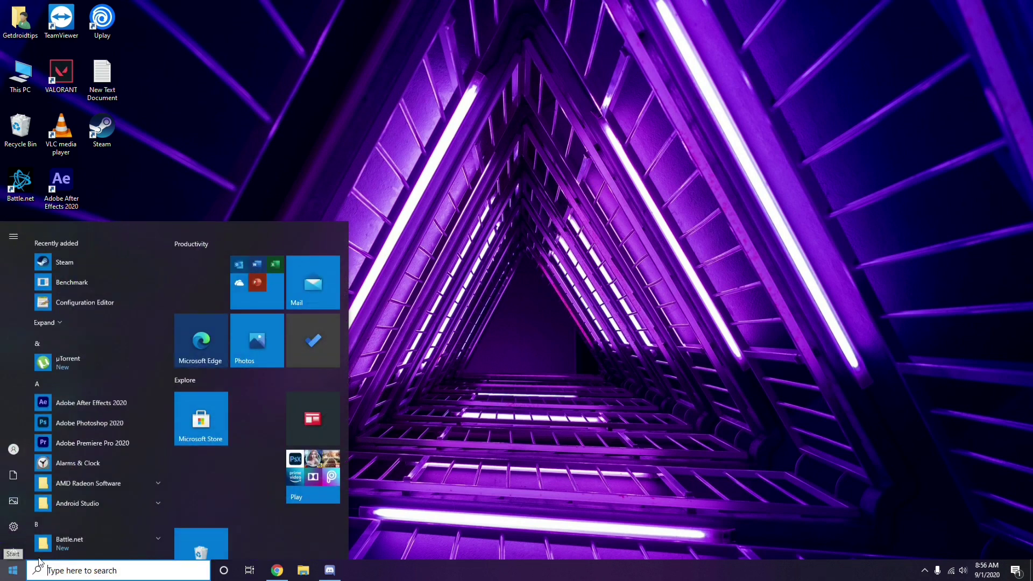
pyautogui.click(466, 403)
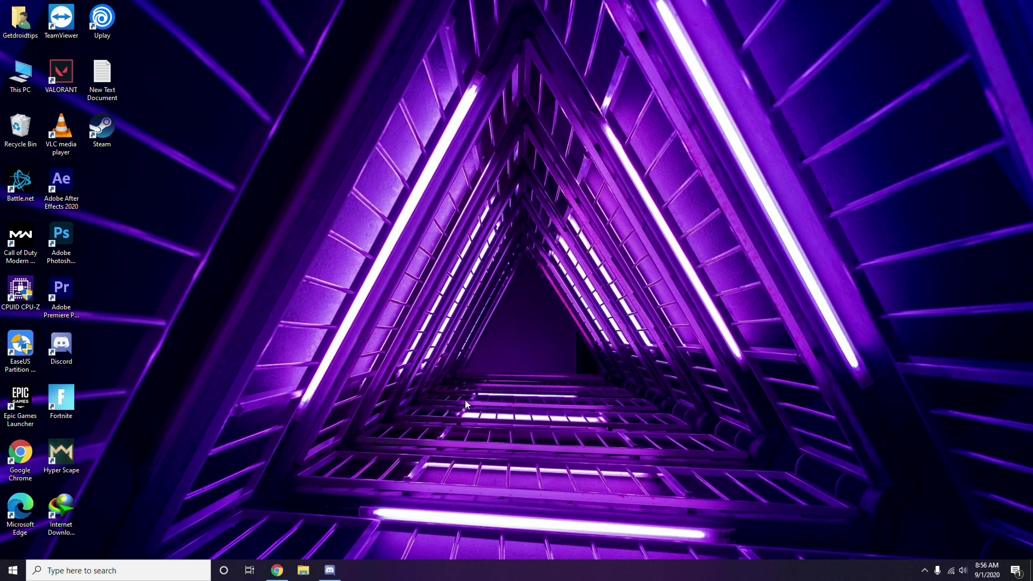
pyautogui.rightClick(284, 247)
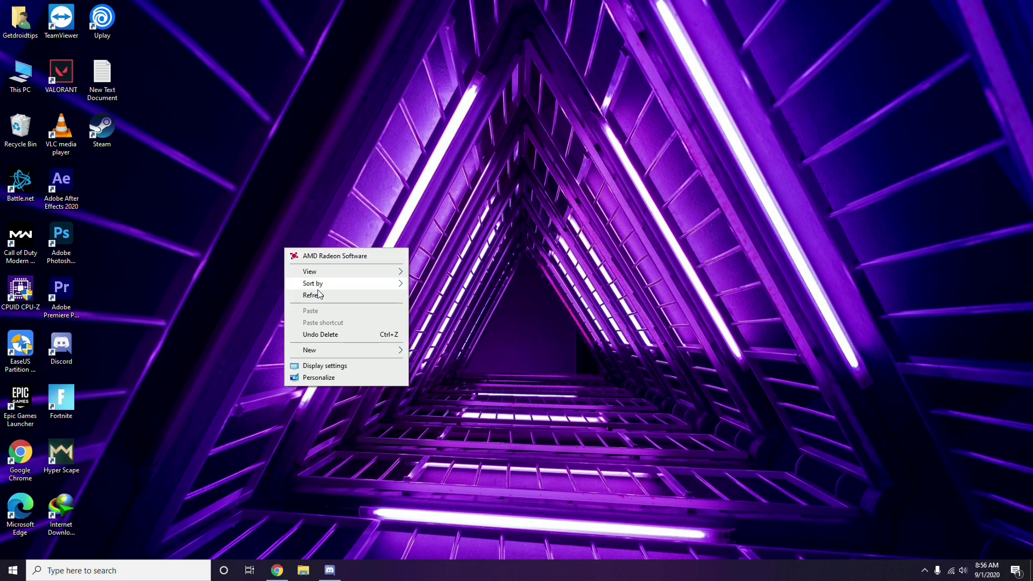
pyautogui.click(315, 295)
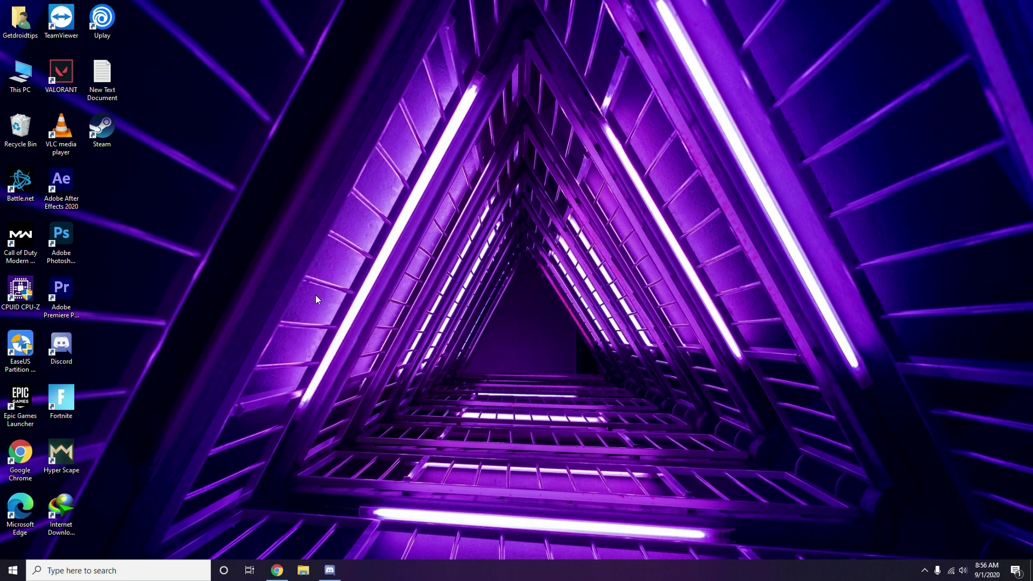